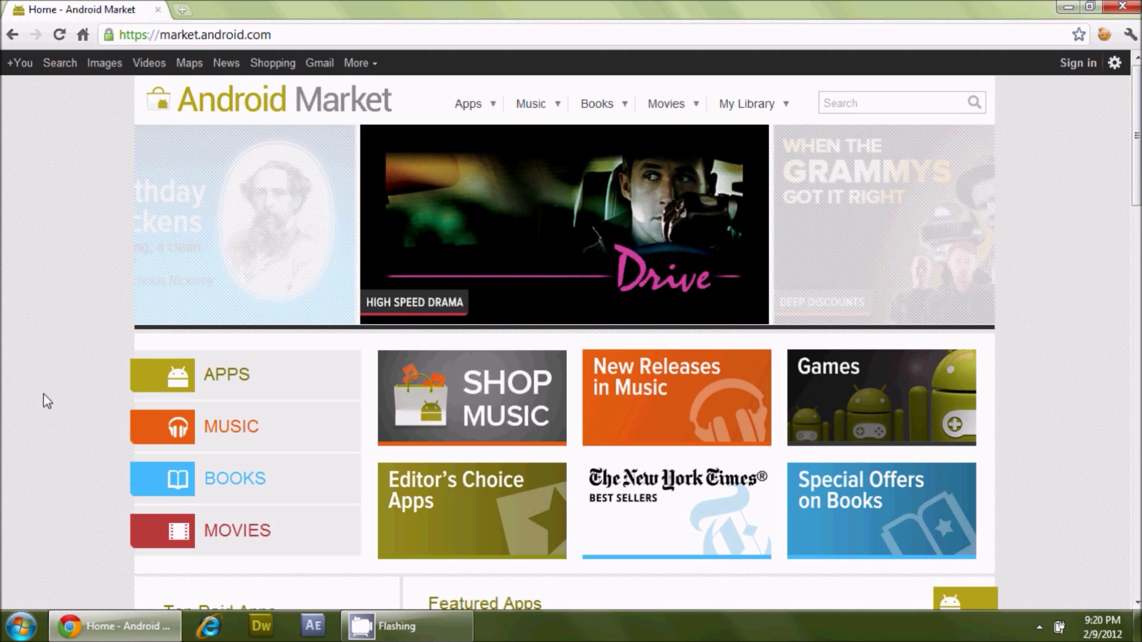
# Step: Search the Android Market for 'revtv', correcting a typo along the way
pyautogui.click(882, 101)
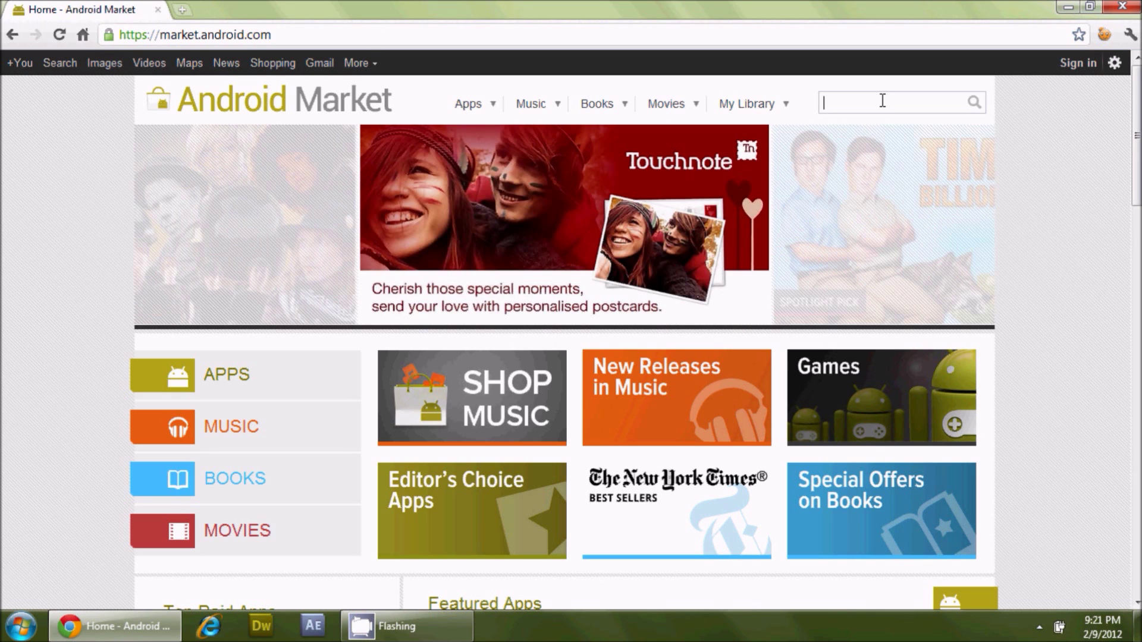
pyautogui.write('reevt')
pyautogui.press('BackSpace')
pyautogui.press('BackSpace')
pyautogui.press('BackSpace')
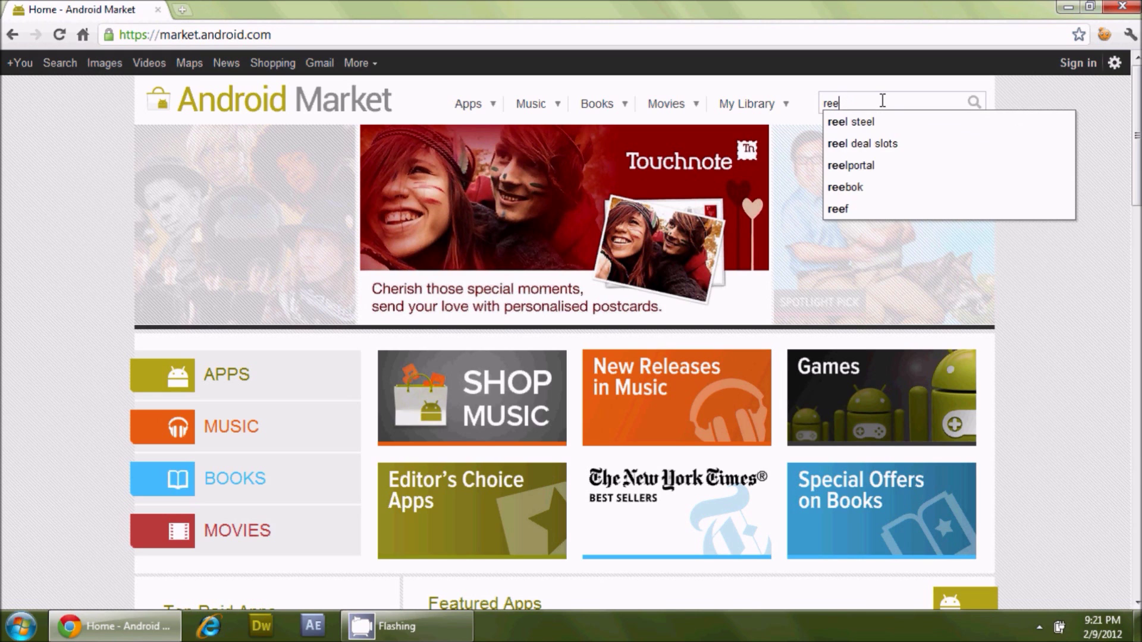
pyautogui.write('v')
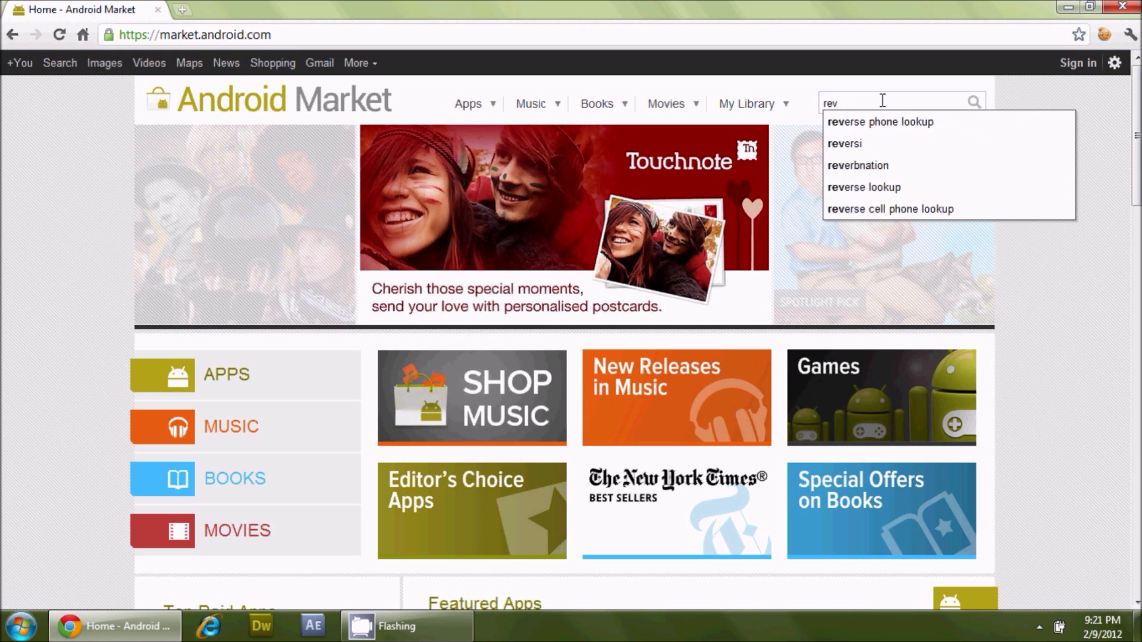
pyautogui.write('tv')
pyautogui.press('Return')
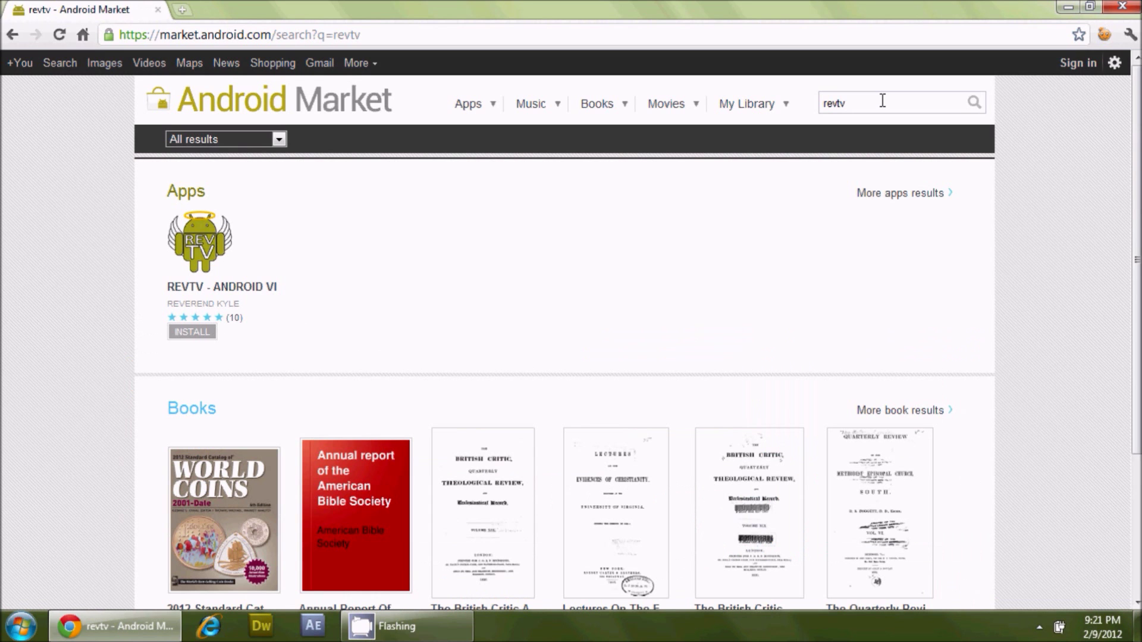
# Step: Open the REVTV - Android Videos details page and scroll through its description
pyautogui.click(197, 290)
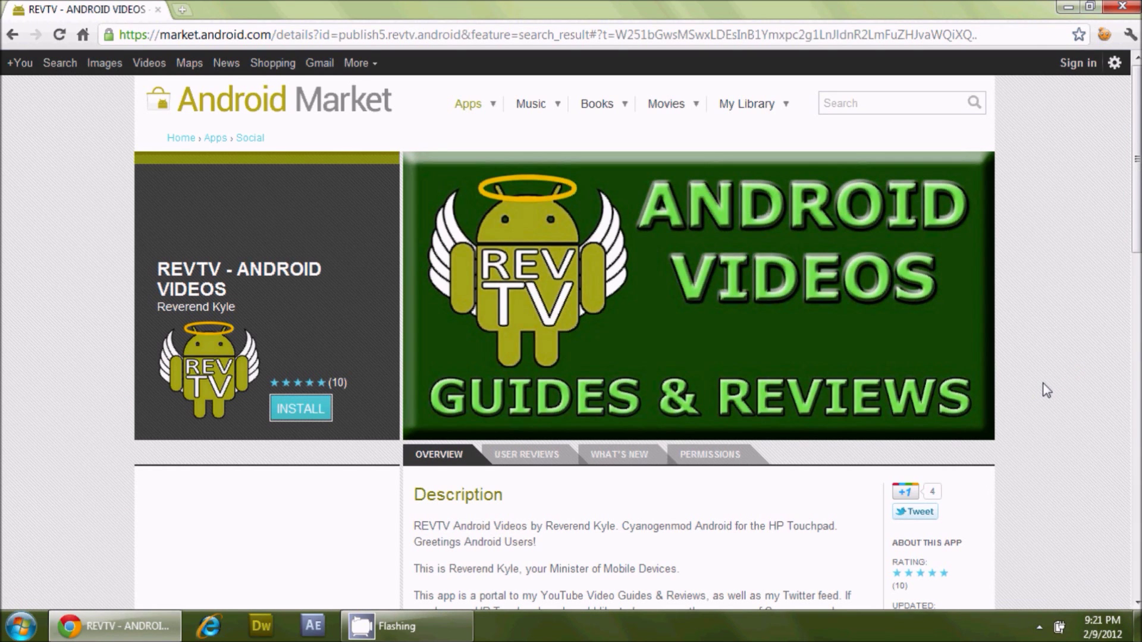
pyautogui.scroll(-3, 1047, 391)
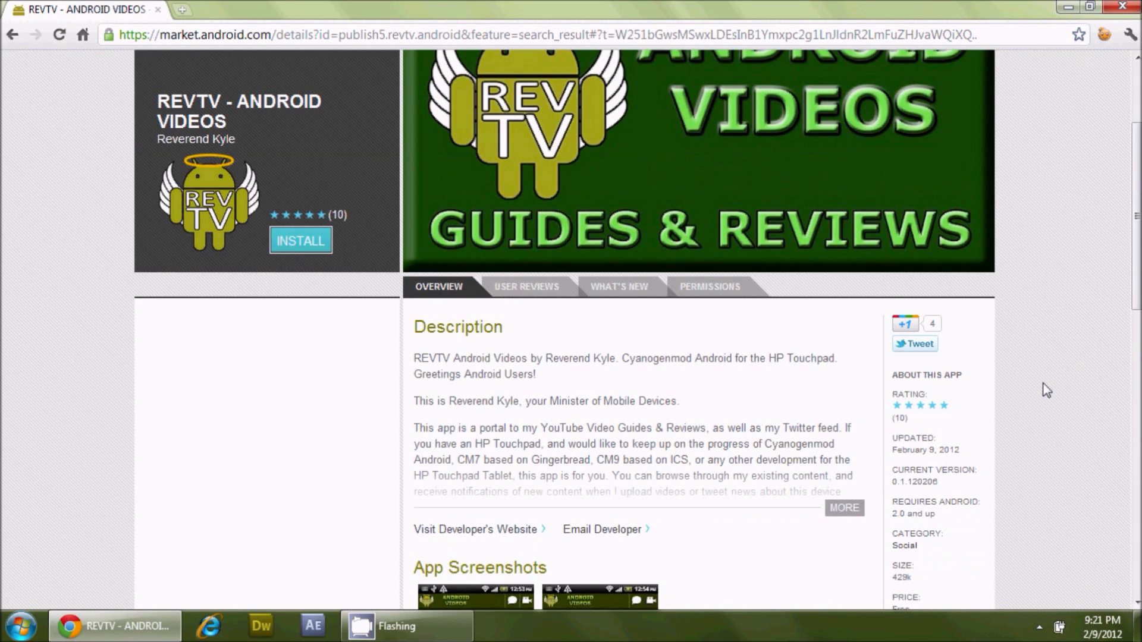
pyautogui.scroll(2, 1047, 391)
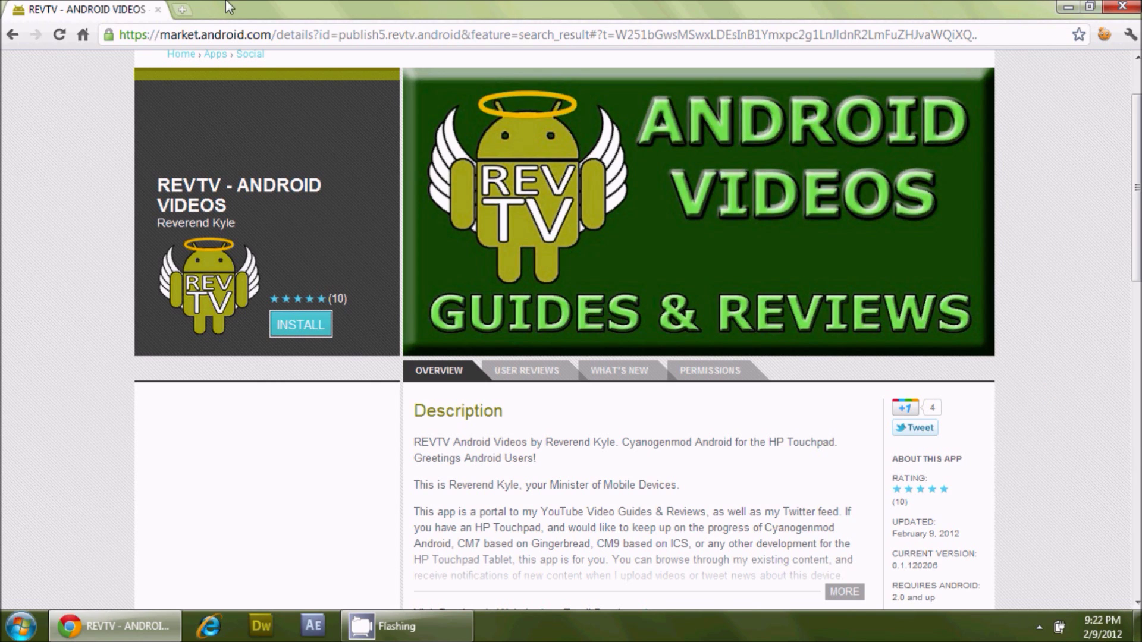
# Step: In a new tab, launch the Publish5 app from Chrome's Apps page
pyautogui.click(182, 9)
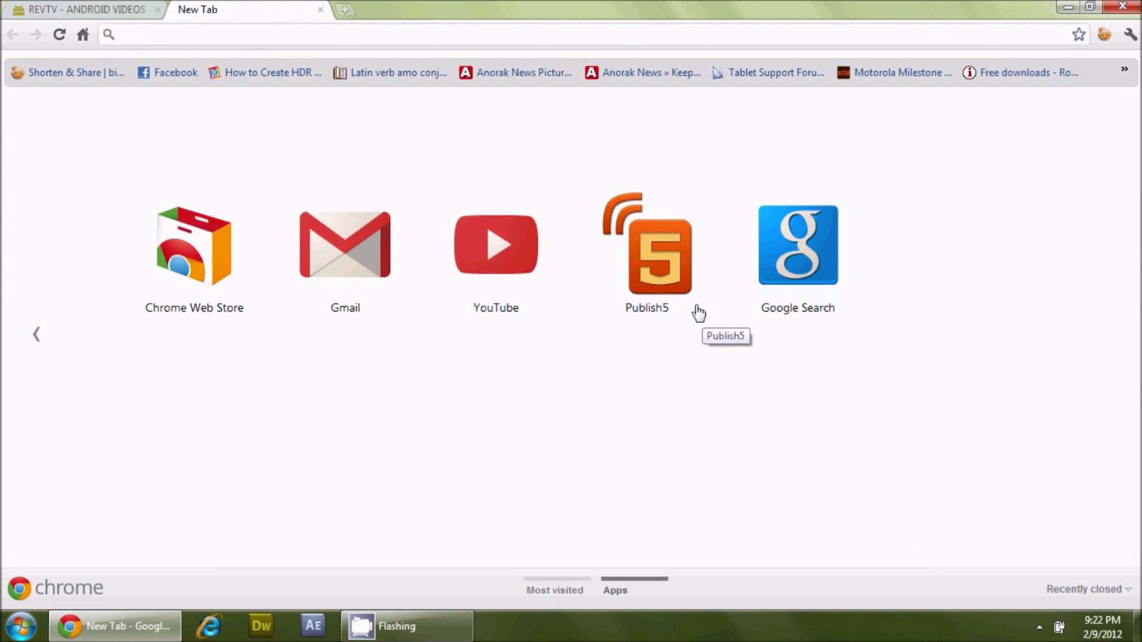
pyautogui.click(641, 315)
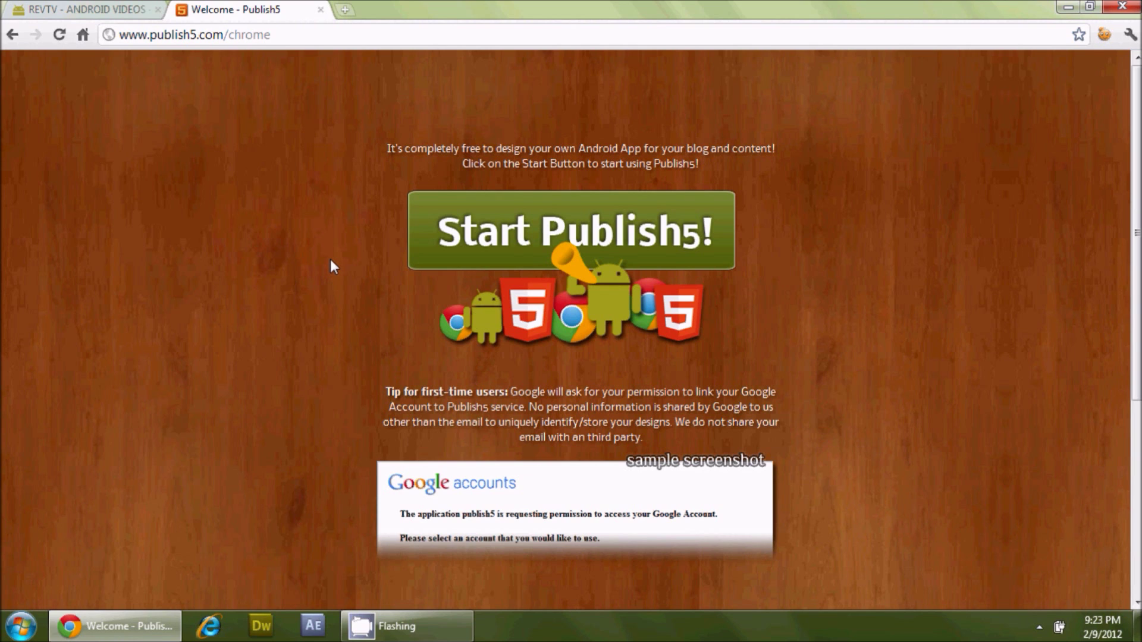
# Step: Click Start Publish5! to reach the Google Accounts sign-in for Publish5
pyautogui.click(503, 243)
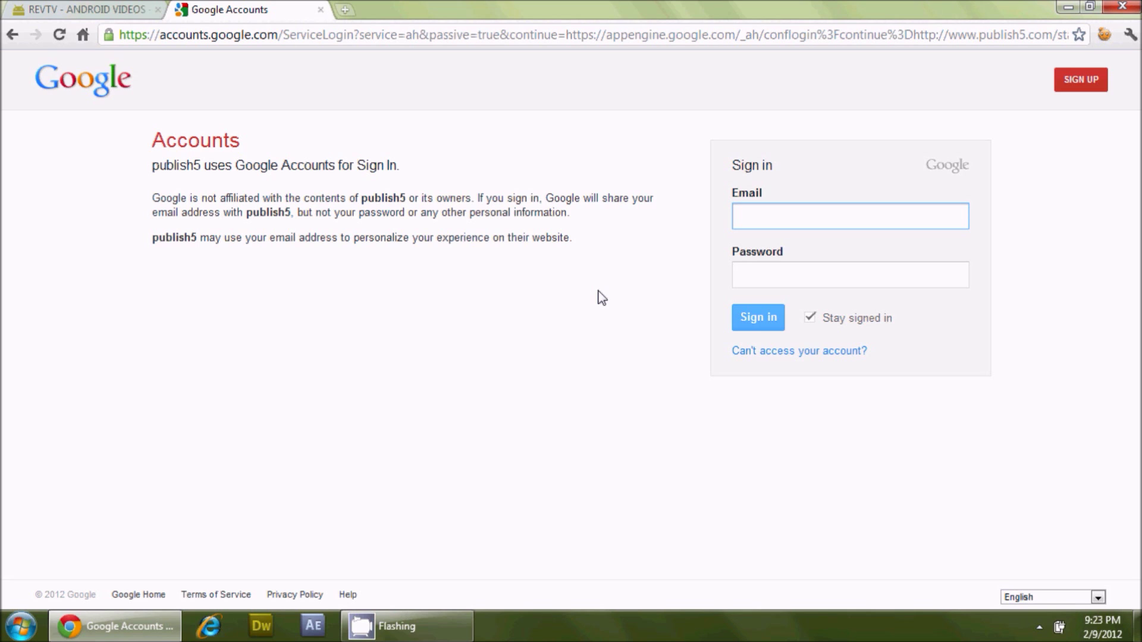
# Step: Sign in with the Google account's e-mail and password, then allow publish5 access
pyautogui.press('Tab')
pyautogui.write('•••••••••')
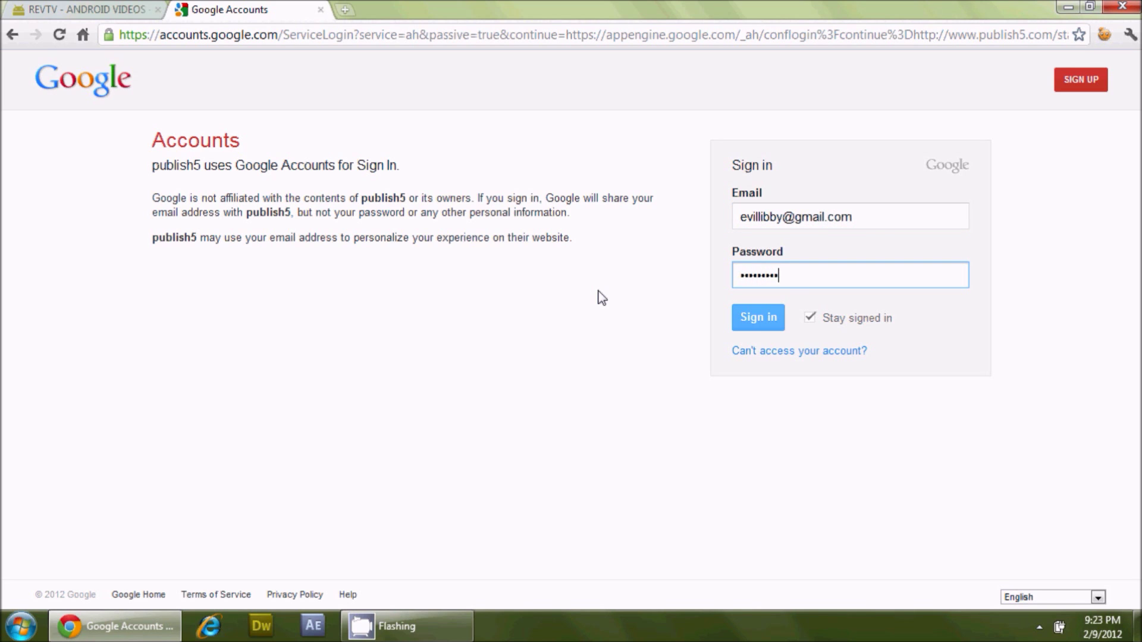
pyautogui.click(771, 316)
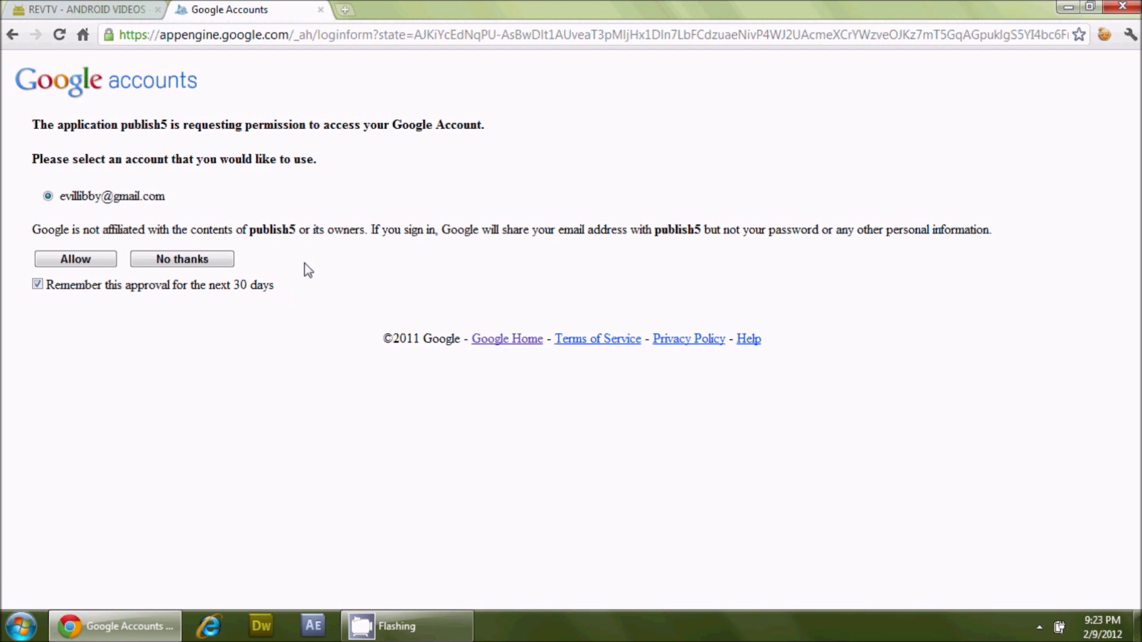
pyautogui.click(74, 260)
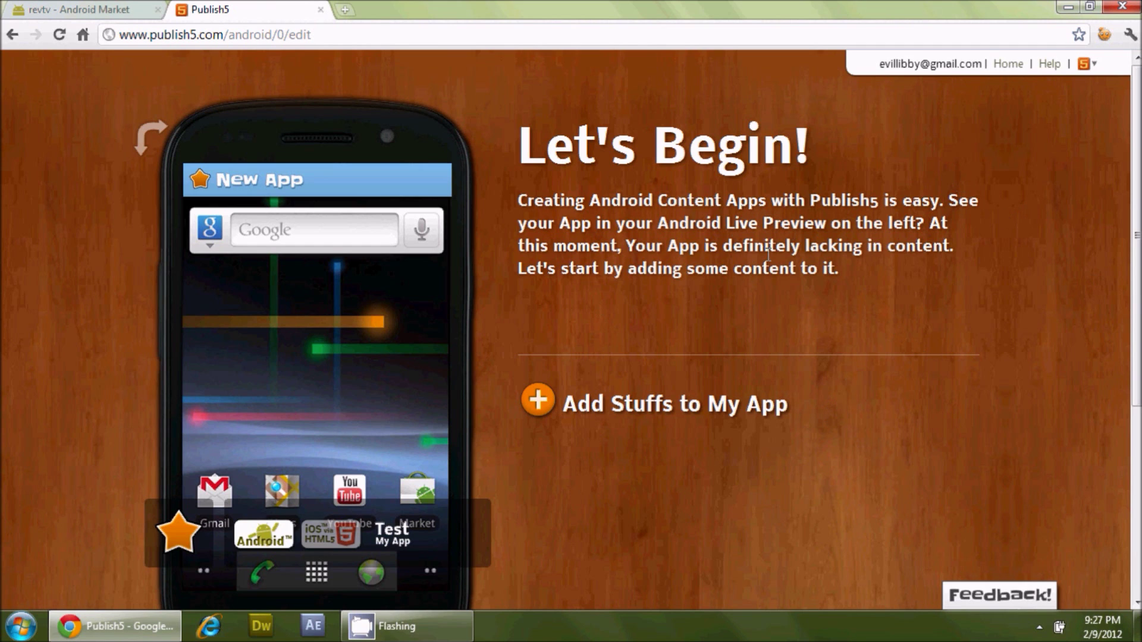
# Step: Expand the 'Add Stuffs to My App' form for choosing a content source
pyautogui.click(726, 408)
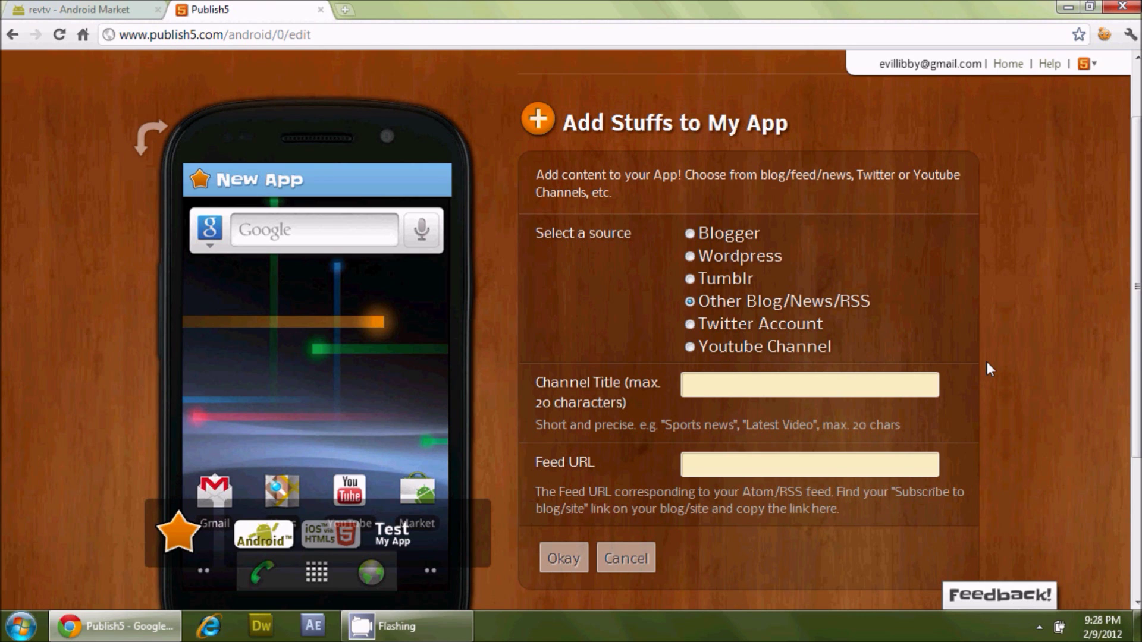
# Step: Add a Twitter Account channel titled 'EvilLibby's Twitter' with the account's Twitter username
pyautogui.click(691, 326)
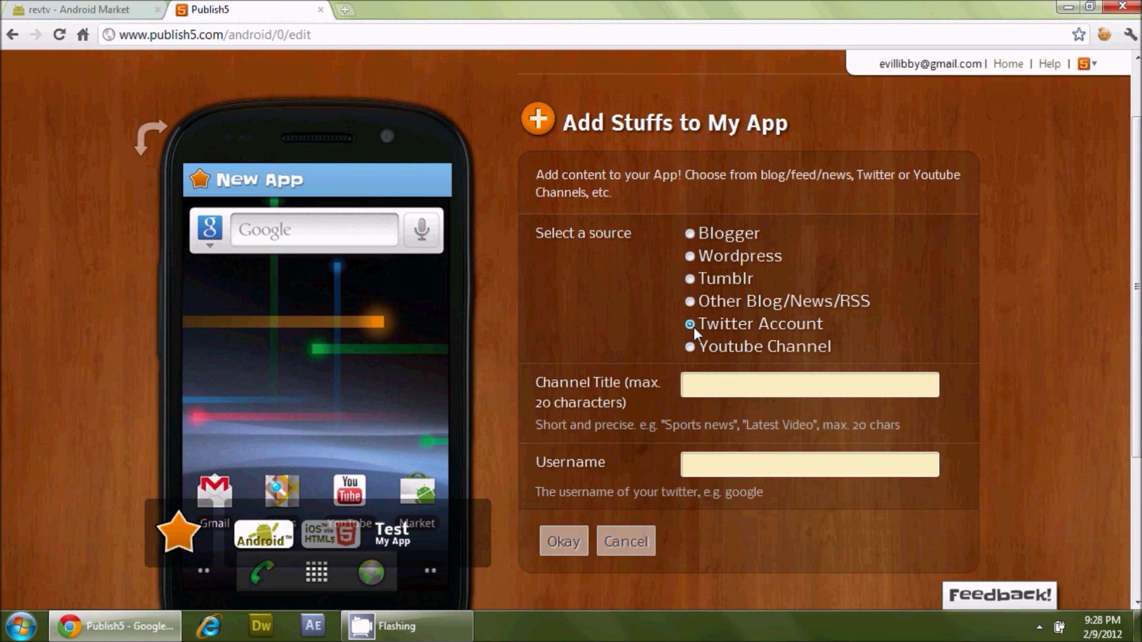
pyautogui.click(753, 384)
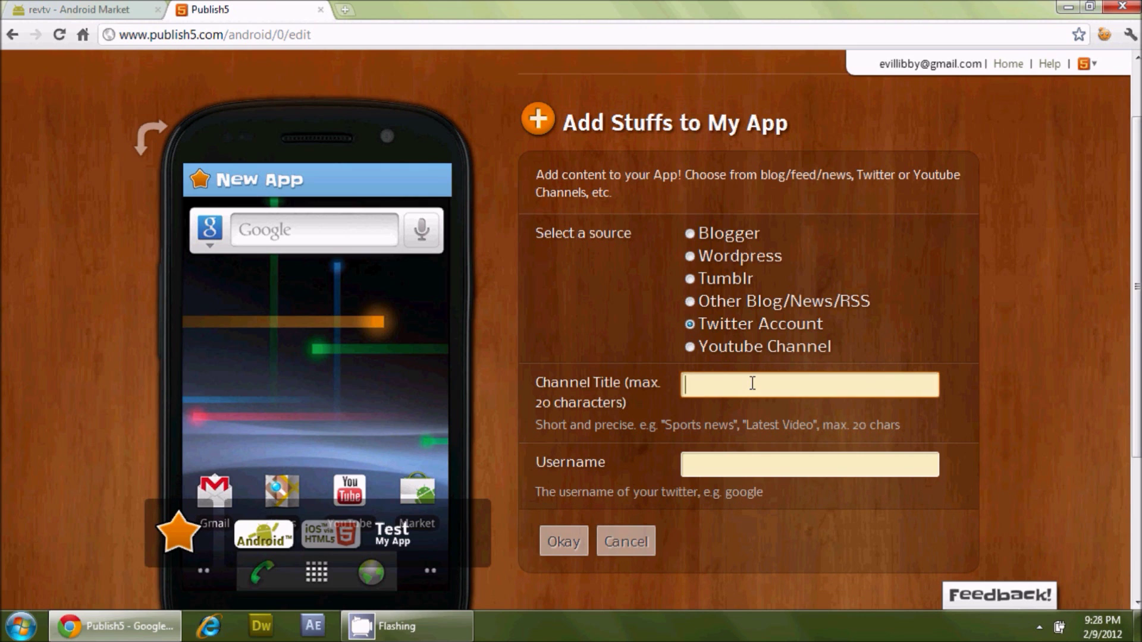
pyautogui.write("EvilLibby's Ti")
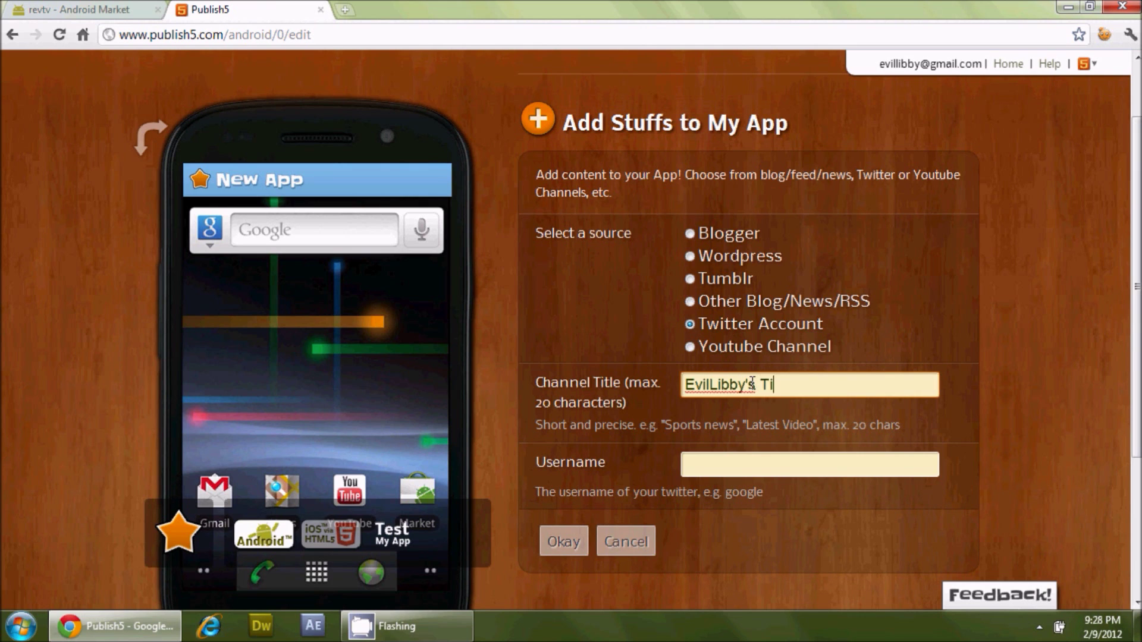
pyautogui.press('BackSpace')
pyautogui.write('witter')
pyautogui.click(791, 467)
pyautogui.write('Evi')
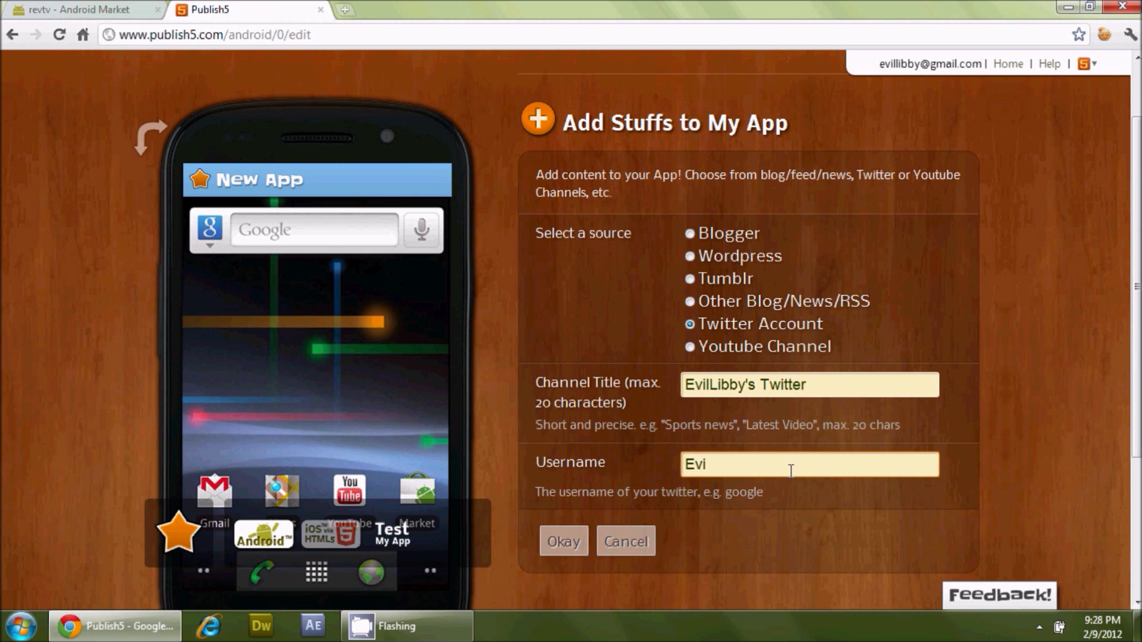
pyautogui.write('lLibby')
pyautogui.click(564, 541)
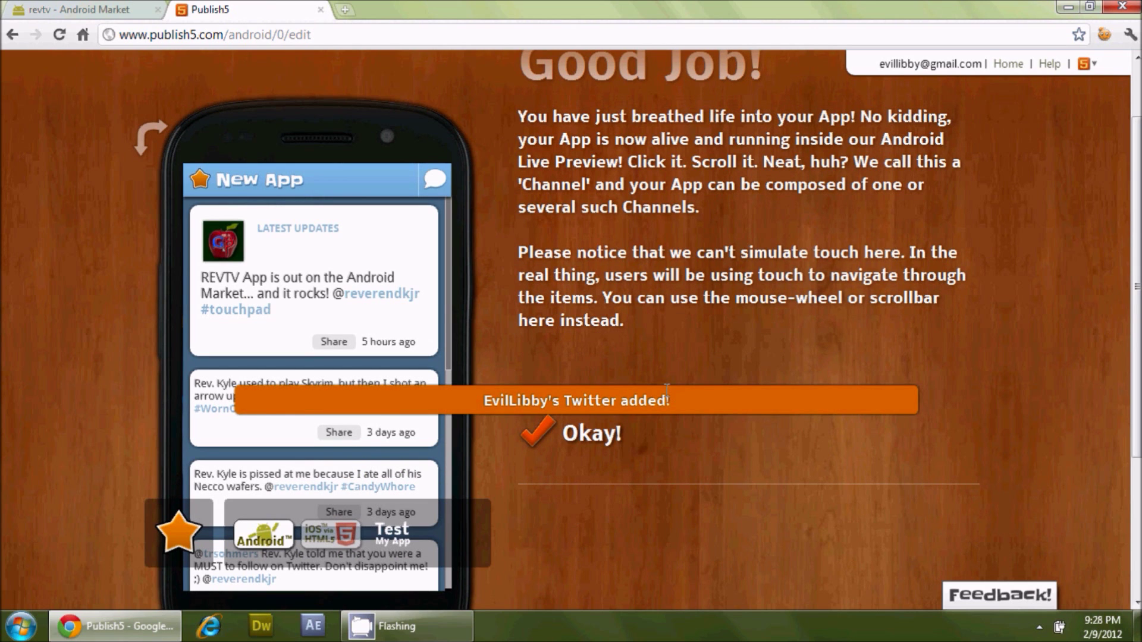
# Step: Dismiss the Good Job message and expand the options for changing the new channel
pyautogui.click(595, 436)
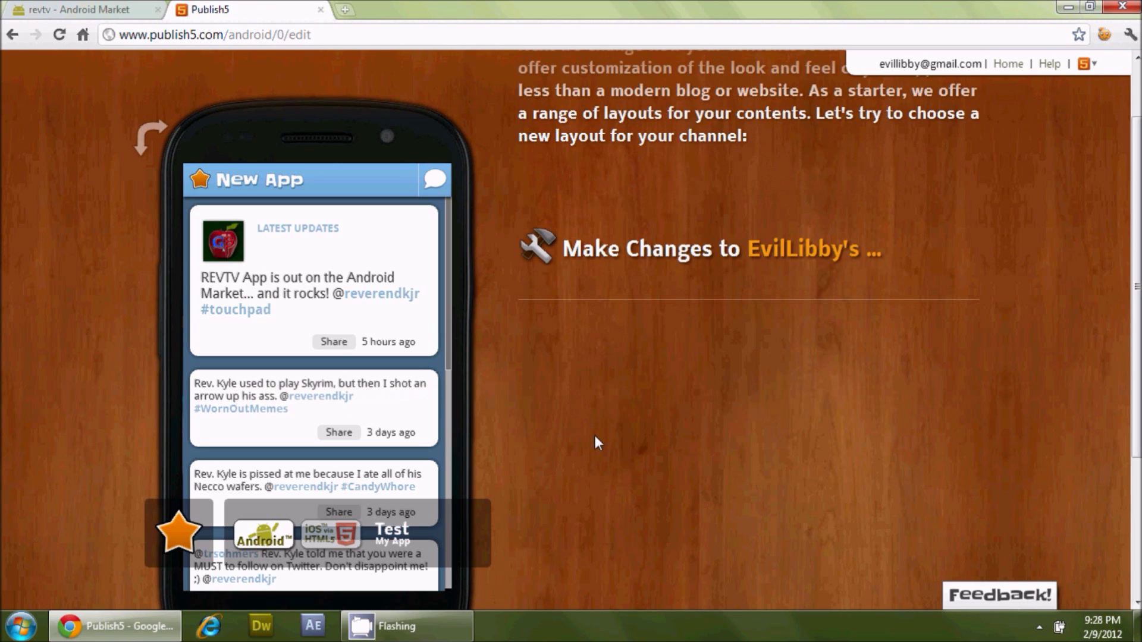
pyautogui.click(623, 253)
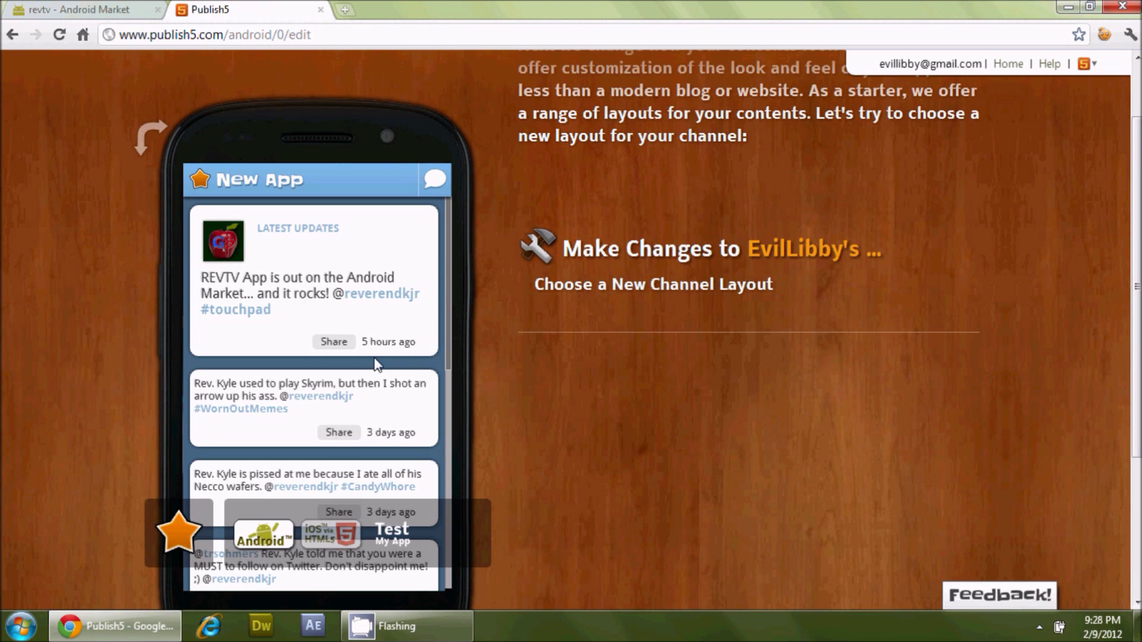
pyautogui.scroll(-3, 377, 364)
pyautogui.scroll(3, 416, 360)
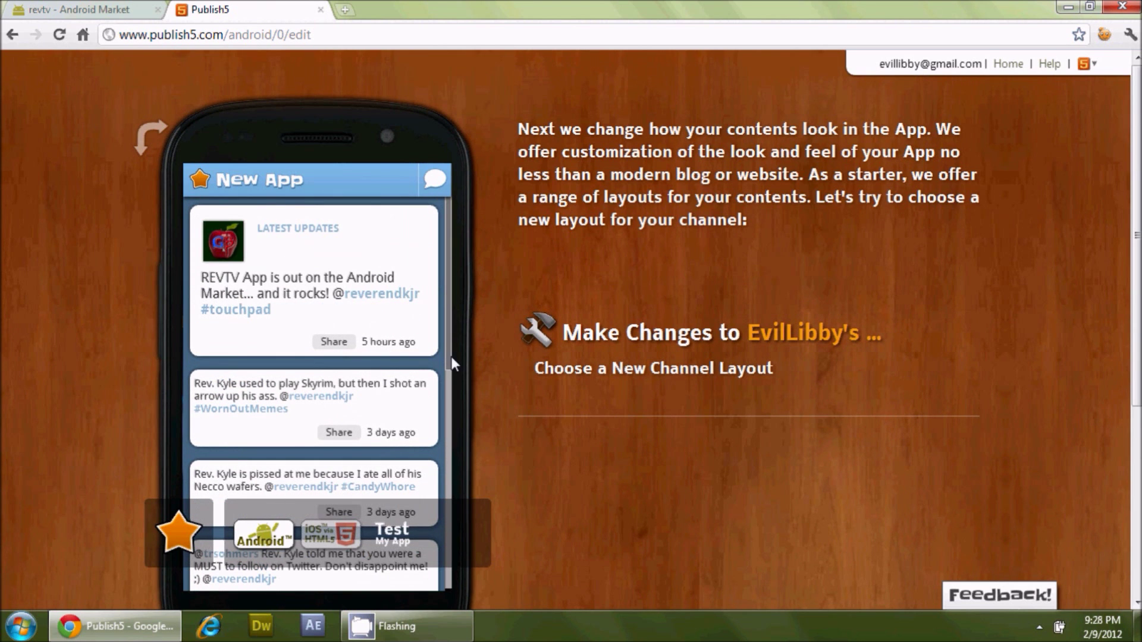
pyautogui.scroll(-5, 327, 336)
pyautogui.scroll(5, 328, 336)
pyautogui.scroll(-5, 385, 393)
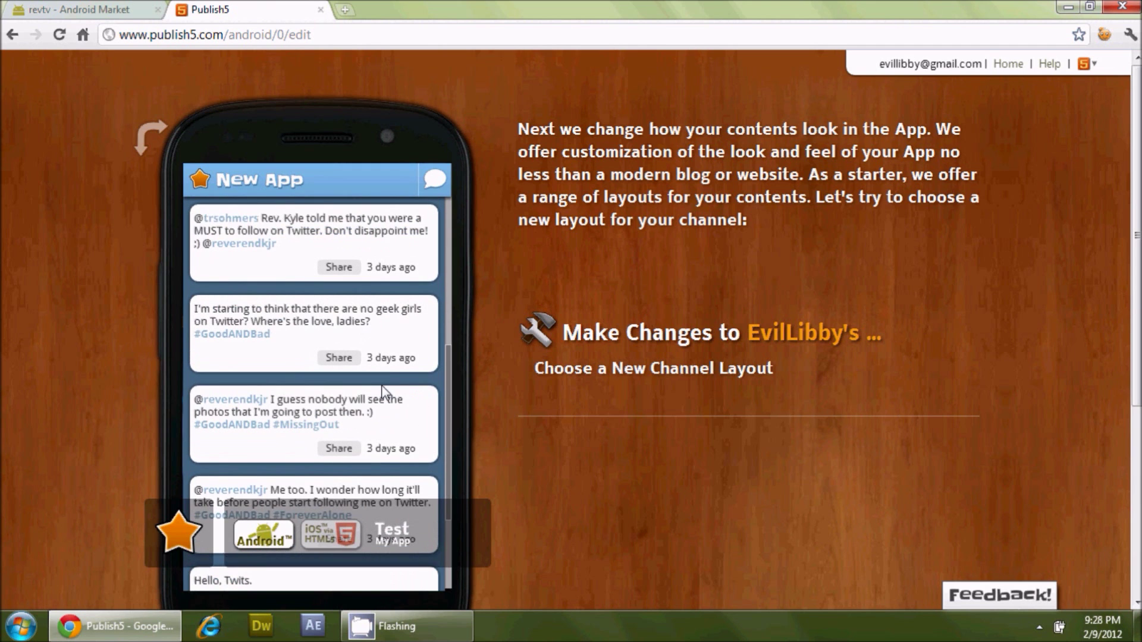
pyautogui.scroll(-2, 381, 387)
pyautogui.scroll(8, 377, 389)
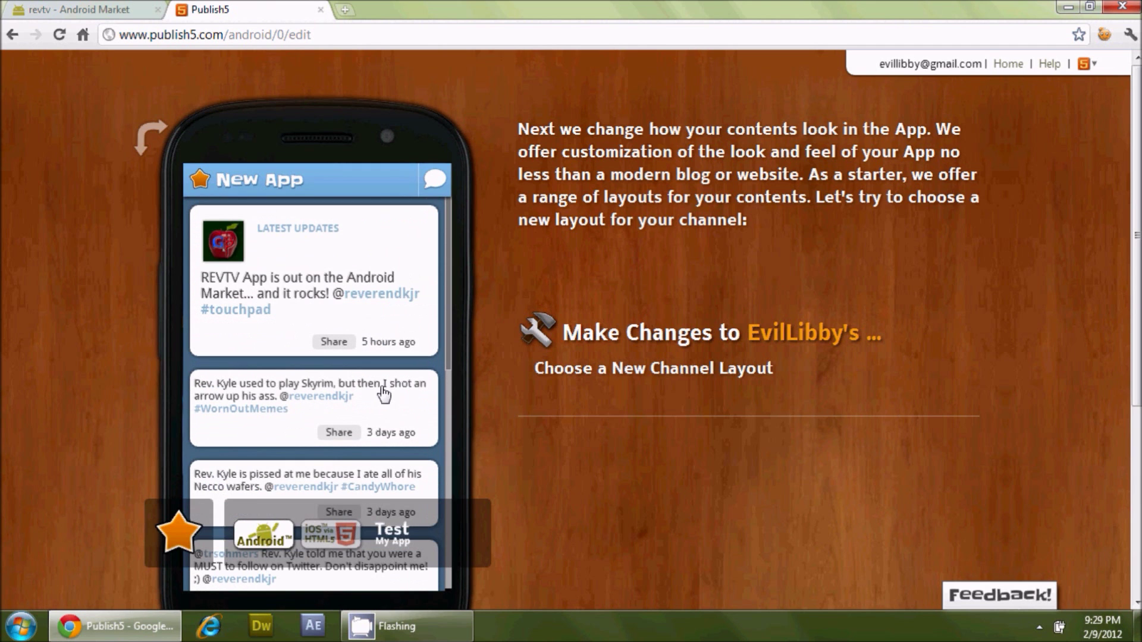
# Step: Rotate the phone preview to landscape and back to portrait, then show the layout presets
pyautogui.click(150, 138)
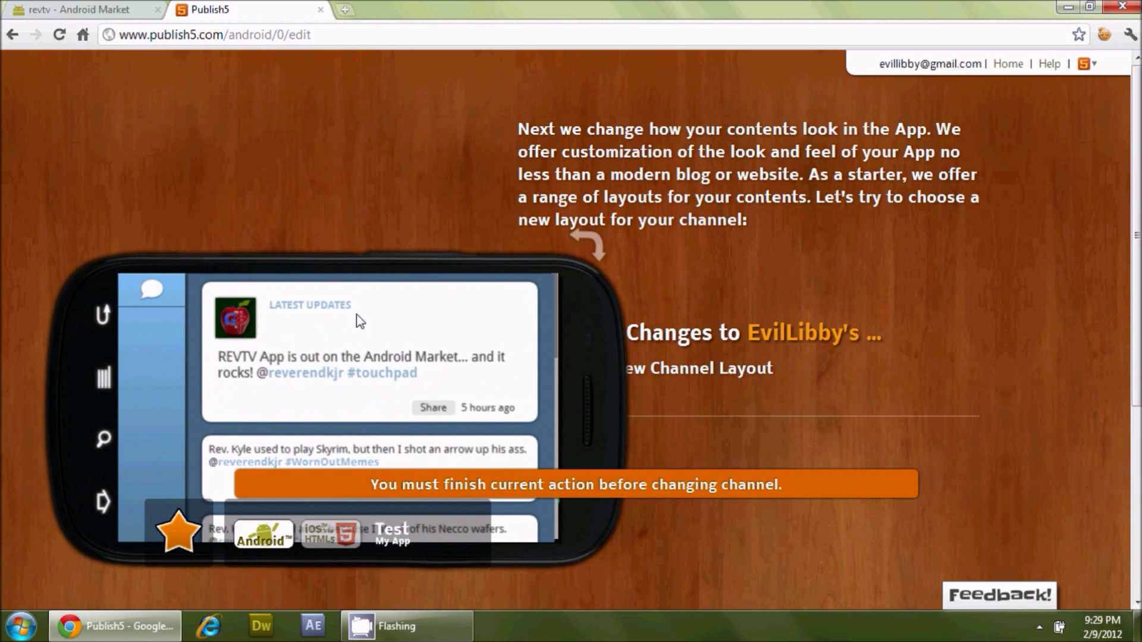
pyautogui.scroll(-5, 459, 389)
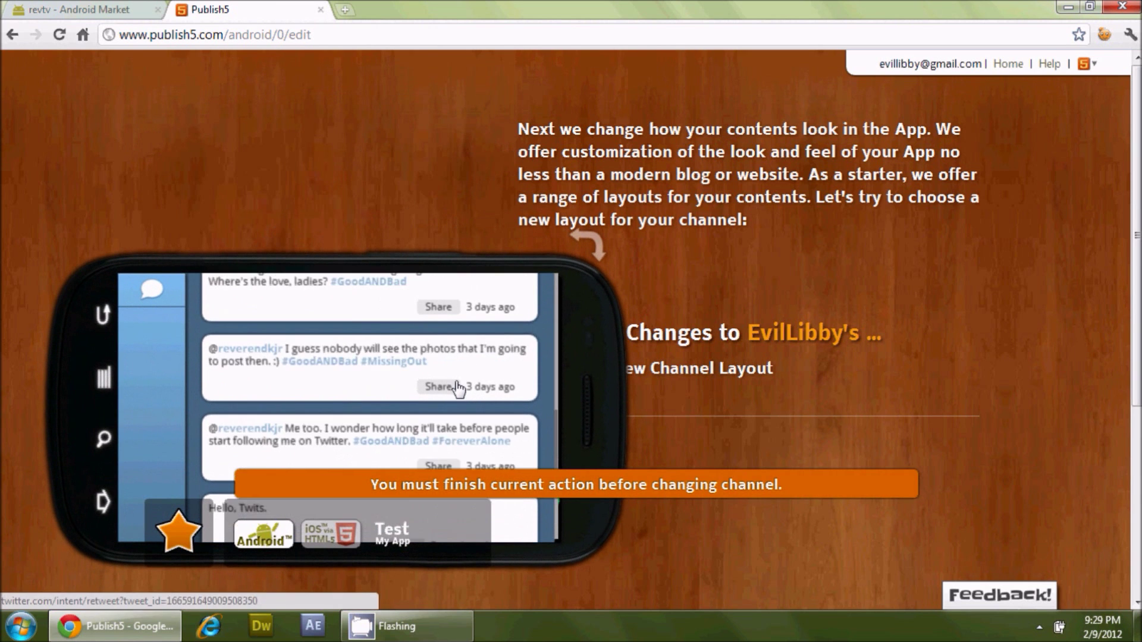
pyautogui.scroll(5, 458, 389)
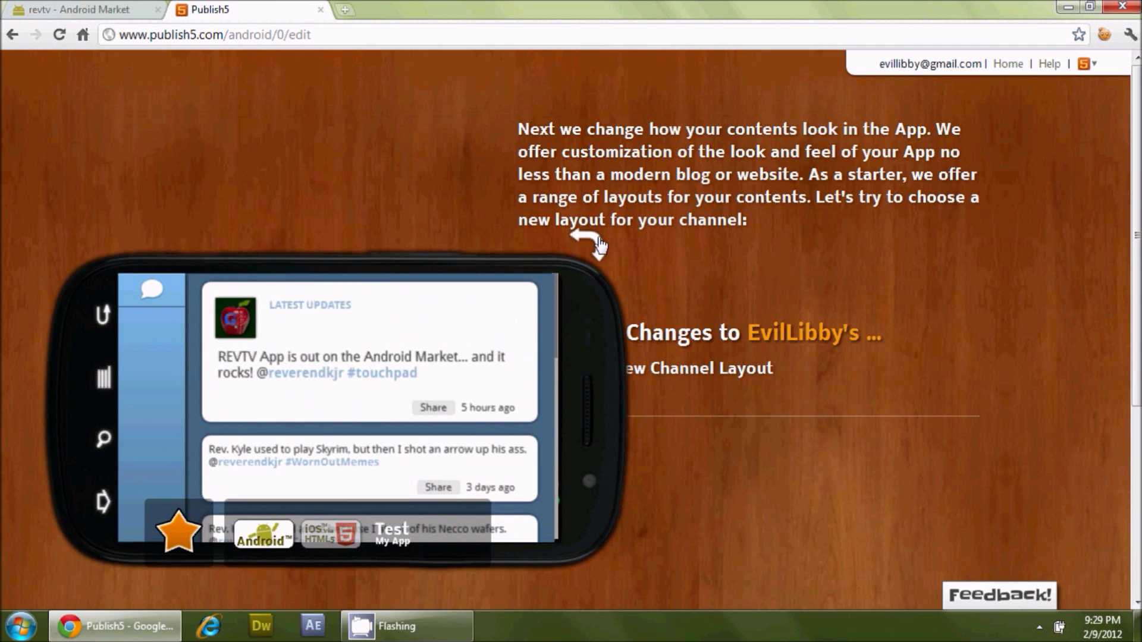
pyautogui.click(598, 239)
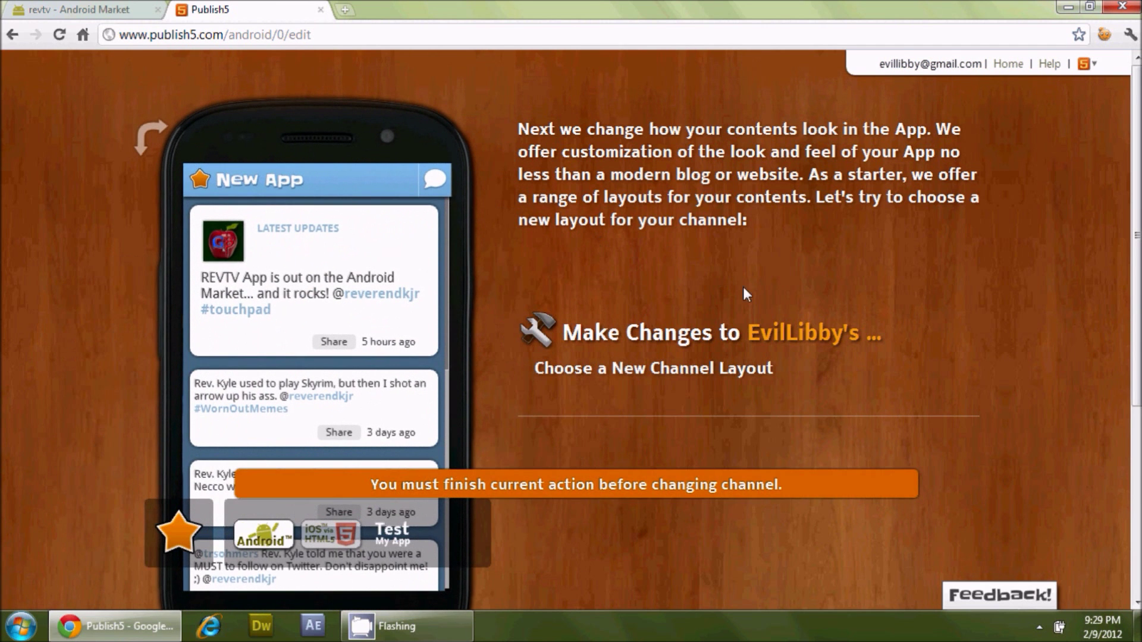
pyautogui.click(689, 369)
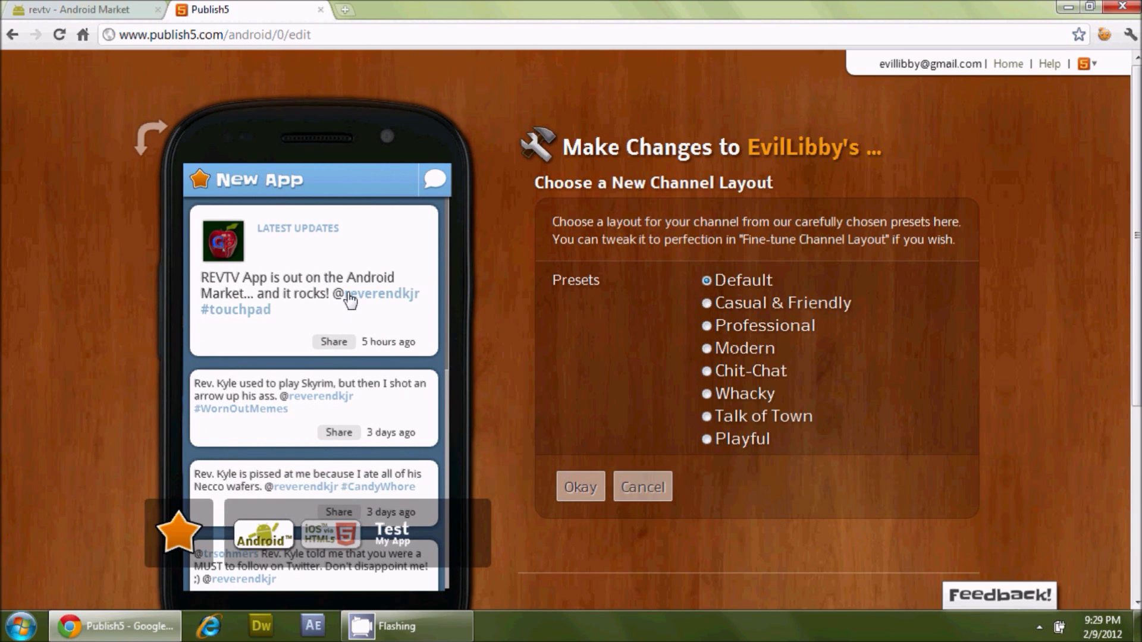
# Step: Preview each layout preset from Casual & Friendly to Playful, then apply Modern
pyautogui.click(758, 305)
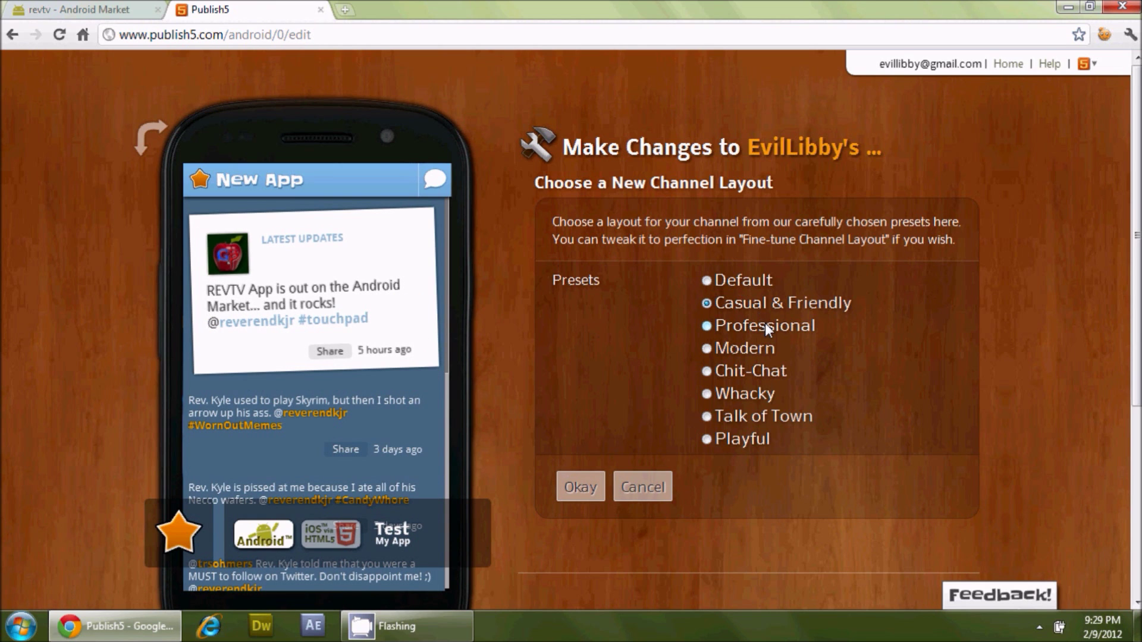
pyautogui.click(766, 325)
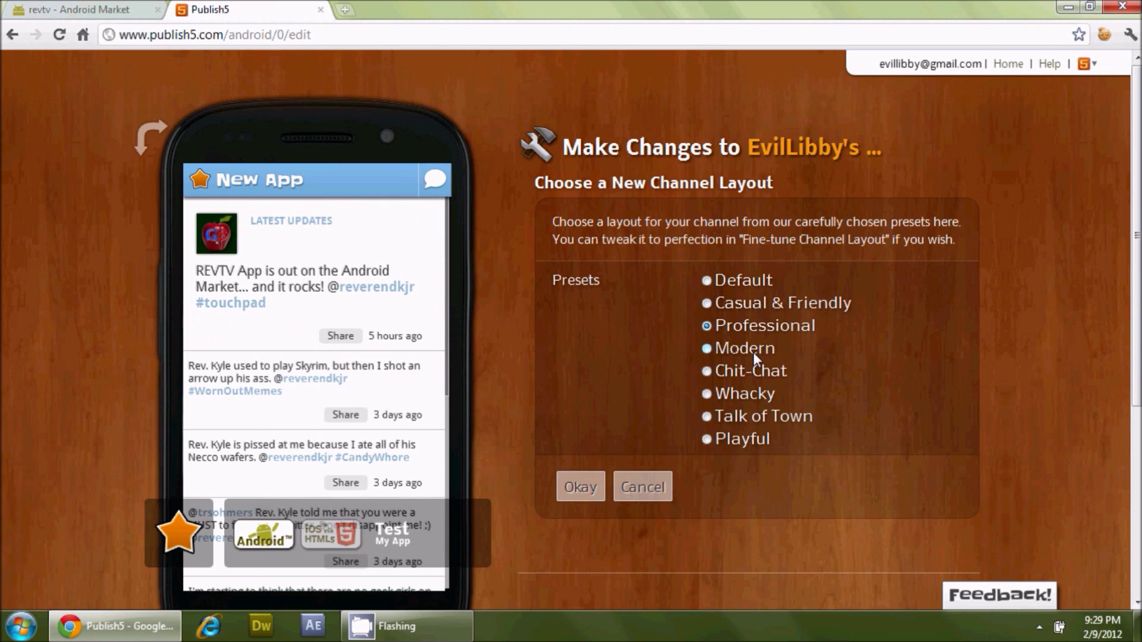
pyautogui.click(753, 351)
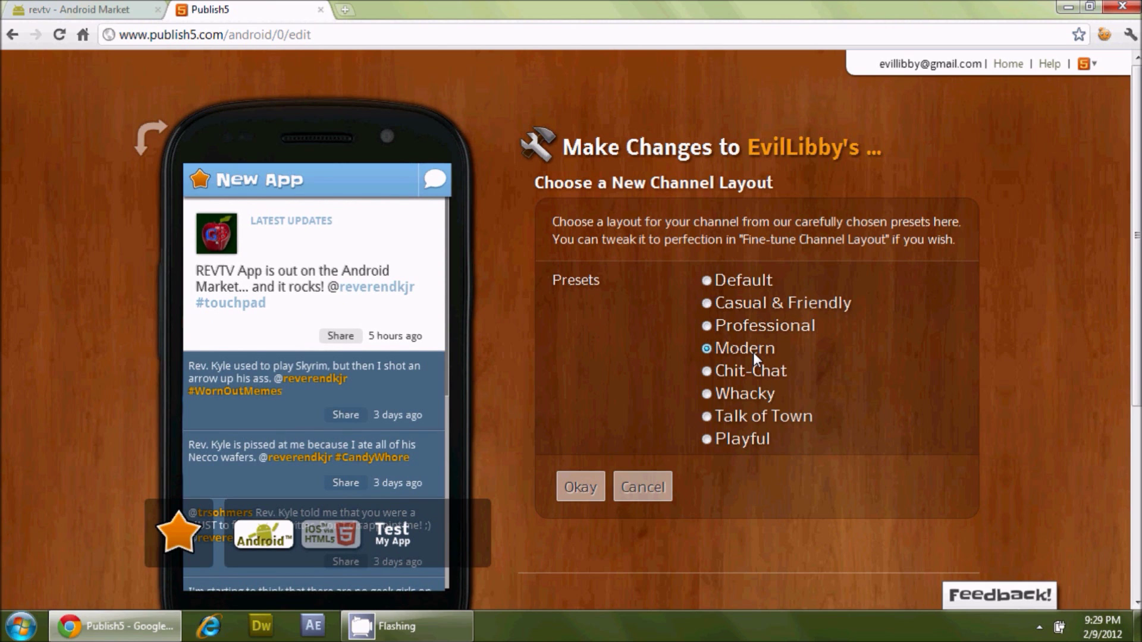
pyautogui.click(764, 373)
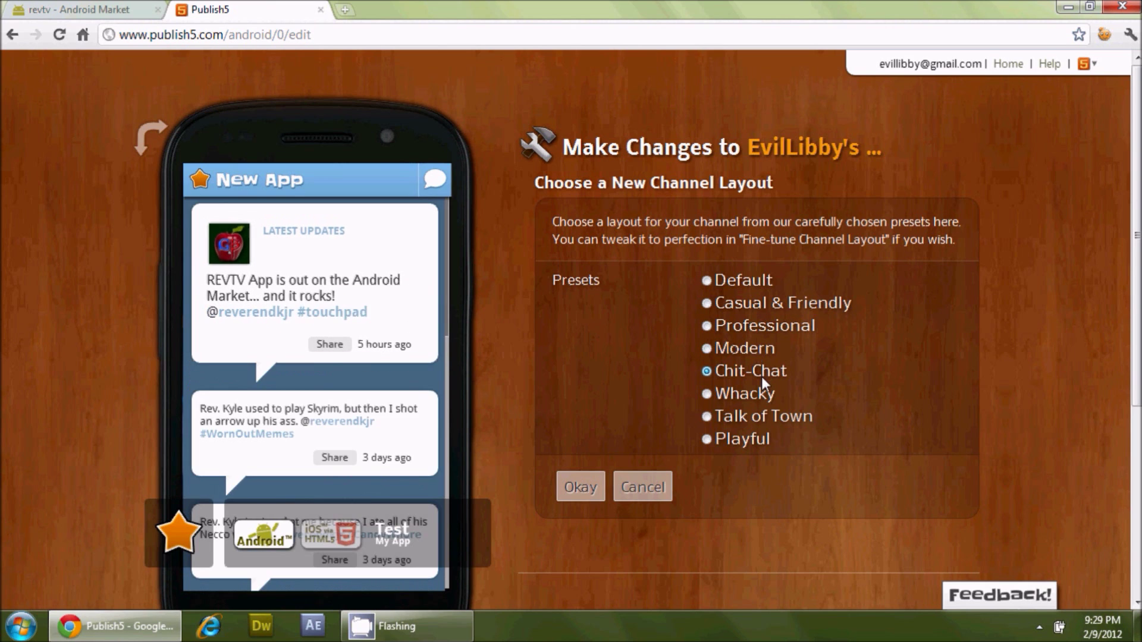
pyautogui.click(753, 392)
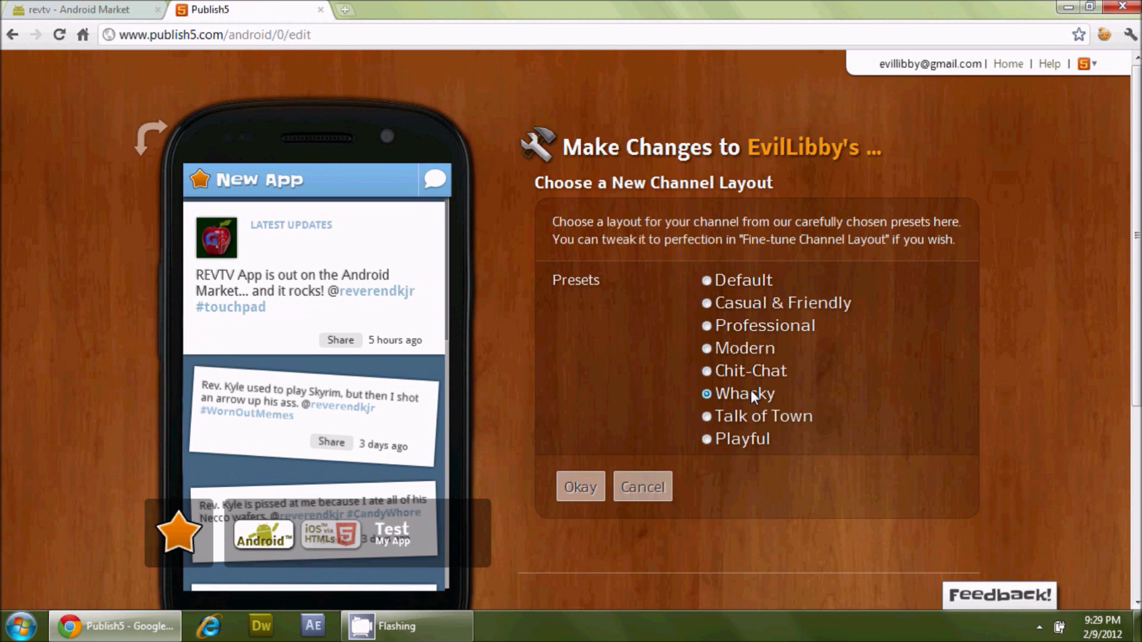
pyautogui.click(732, 418)
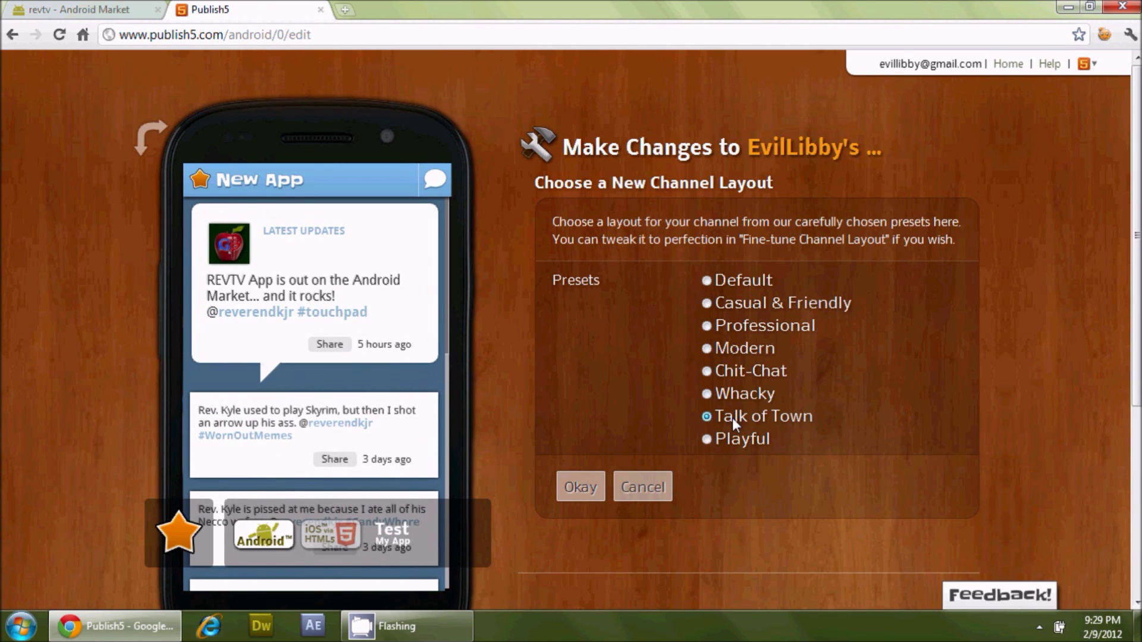
pyautogui.click(741, 441)
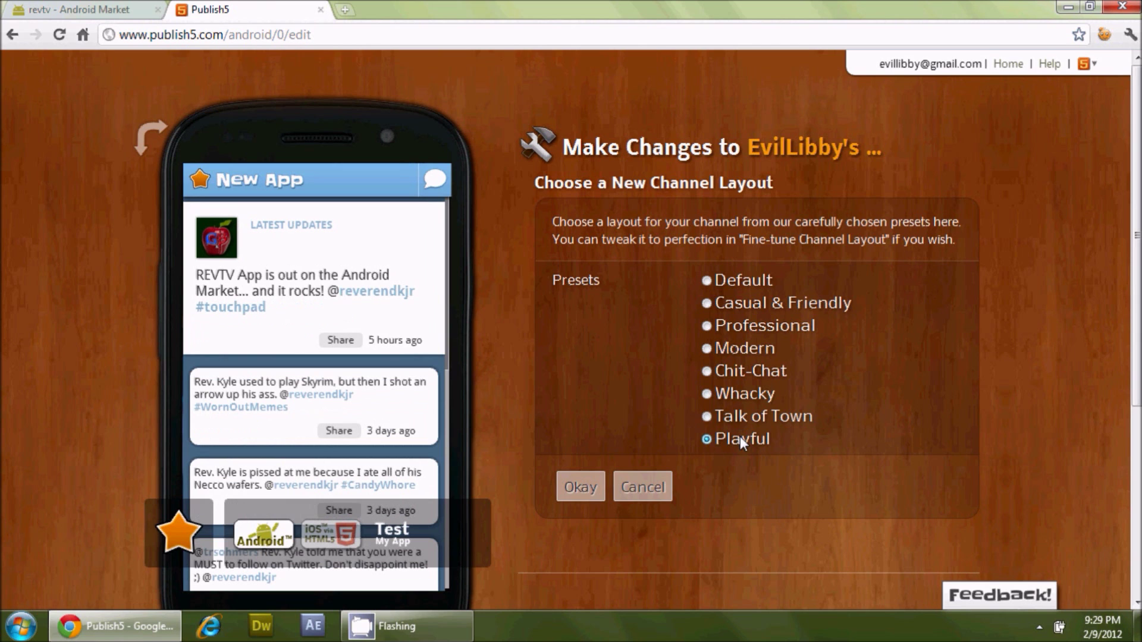
pyautogui.click(747, 347)
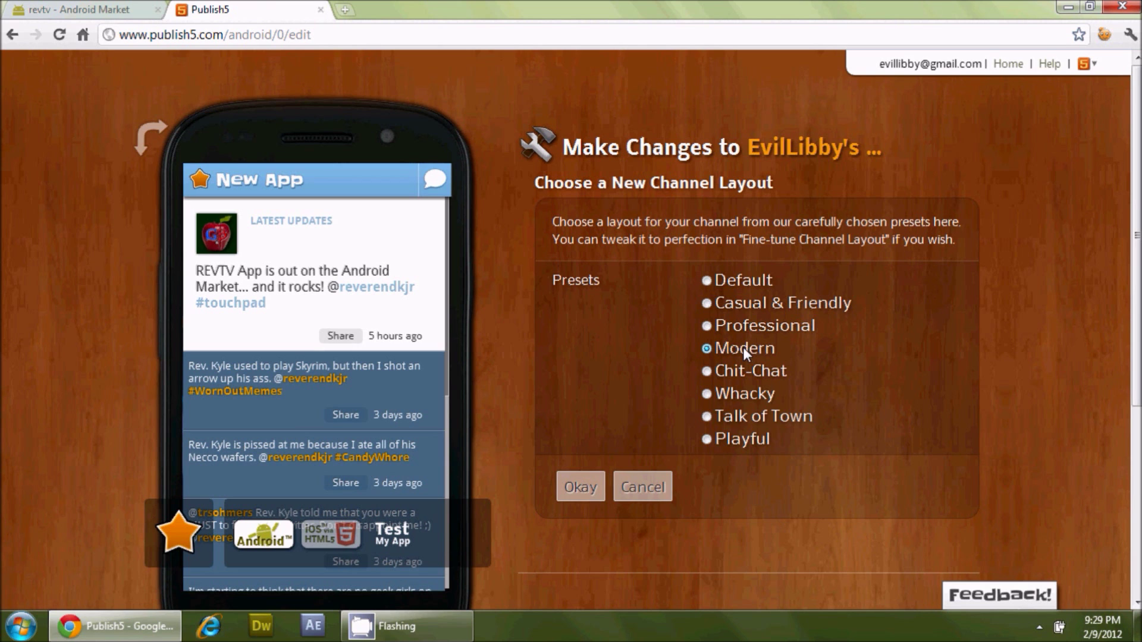
pyautogui.click(597, 486)
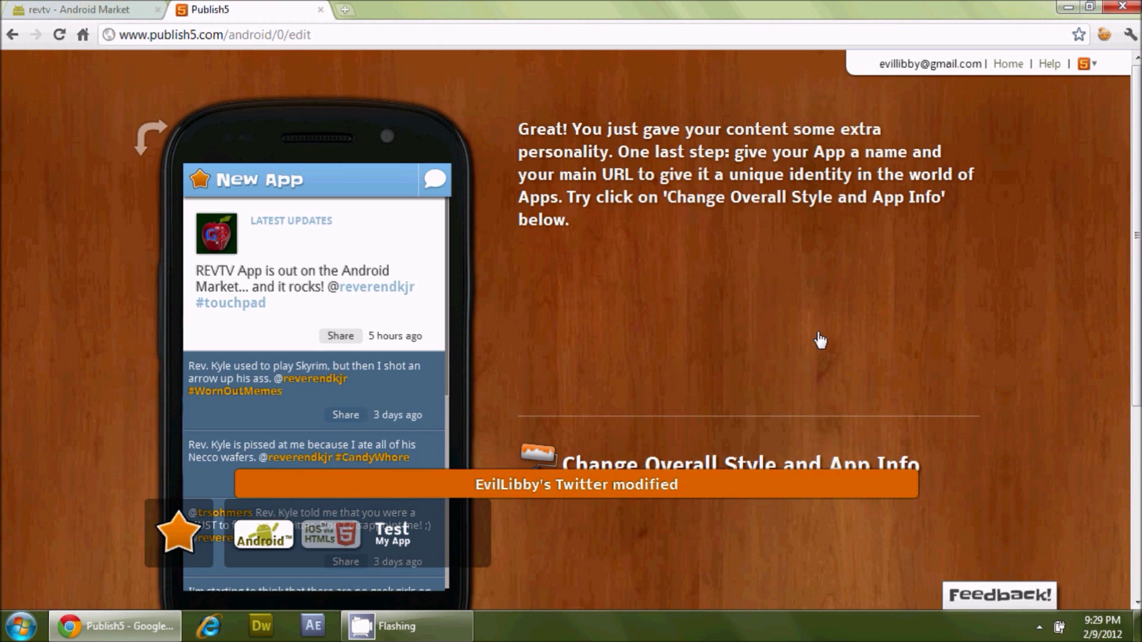
# Step: In Enter Basic App Information, replace the app Name with 'EvilLibby'
pyautogui.scroll(-2, 817, 331)
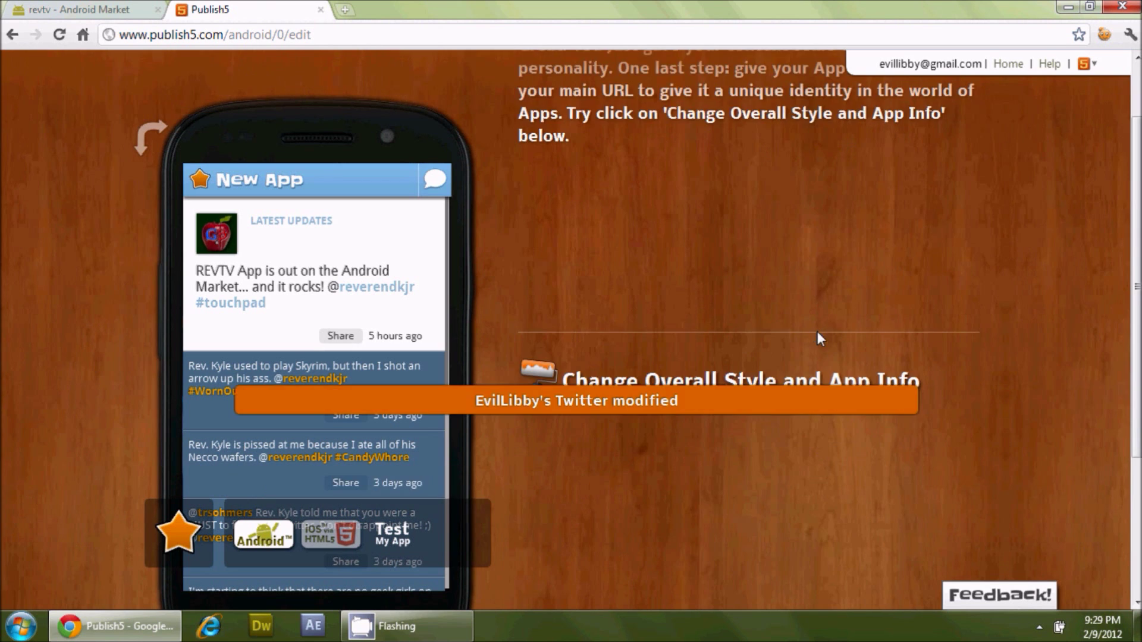
pyautogui.click(758, 382)
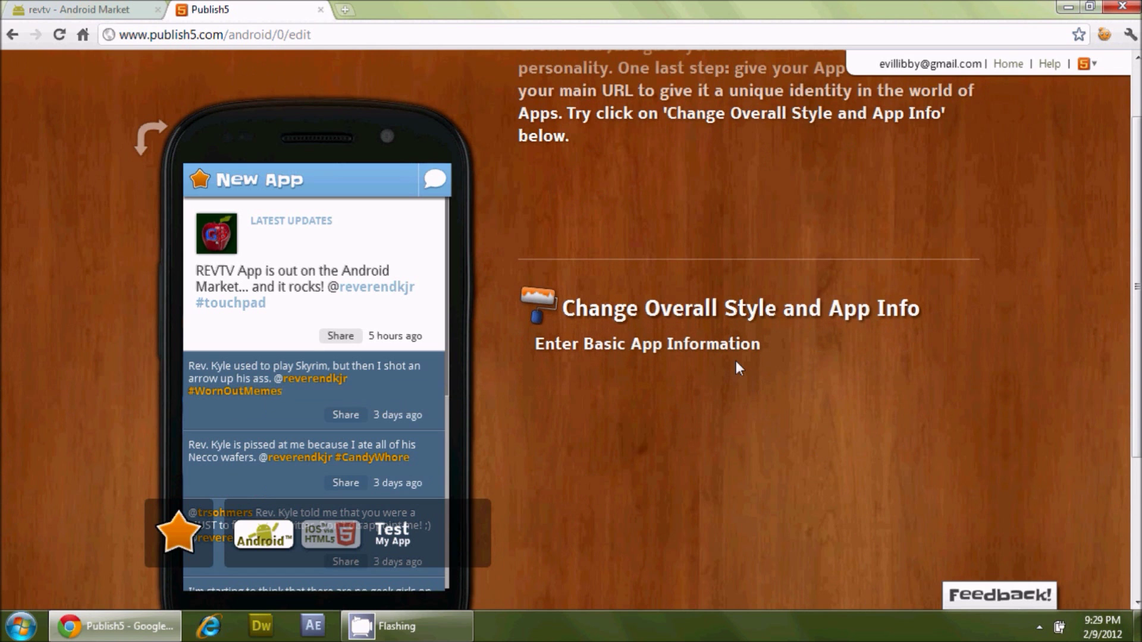
pyautogui.click(692, 351)
pyautogui.click(884, 244)
pyautogui.moveTo(885, 245); pyautogui.dragTo(615, 226)
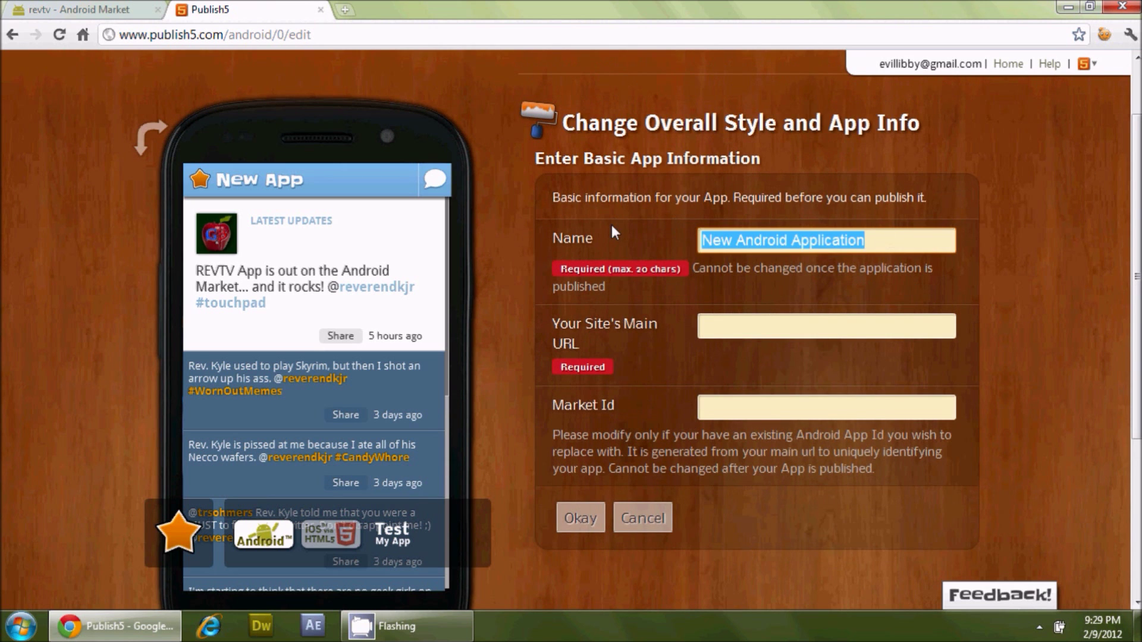
pyautogui.write('EvilLibby')
pyautogui.click(820, 326)
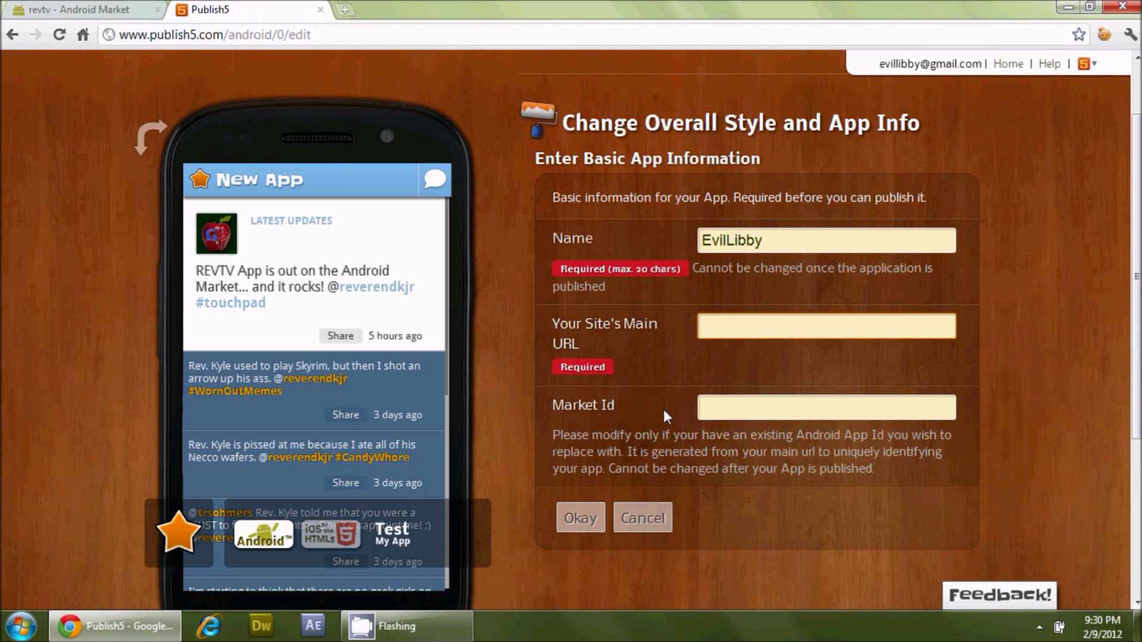
# Step: Save the EvilLibby app info, dismiss the Congratulations panel and open Upload App Images
pyautogui.click(573, 522)
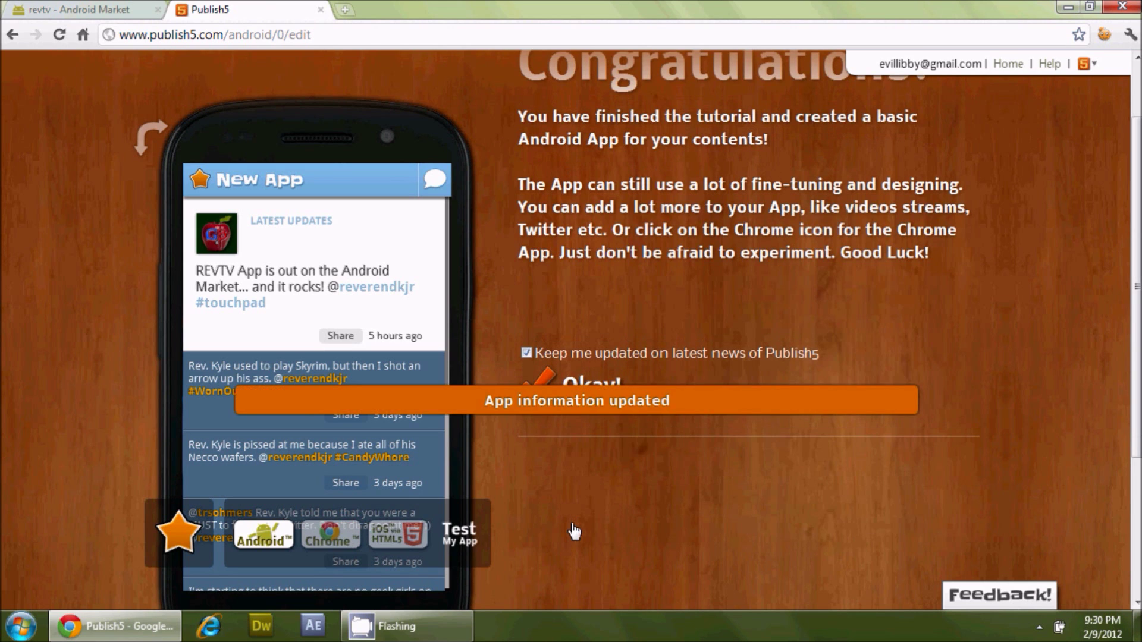
pyautogui.click(583, 386)
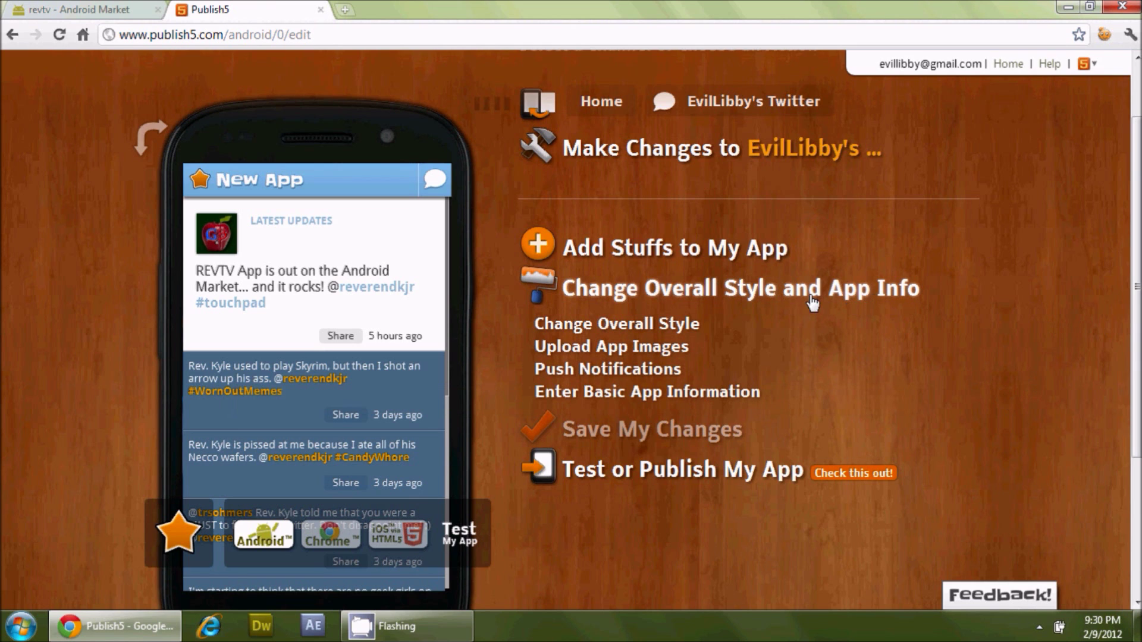
pyautogui.click(653, 350)
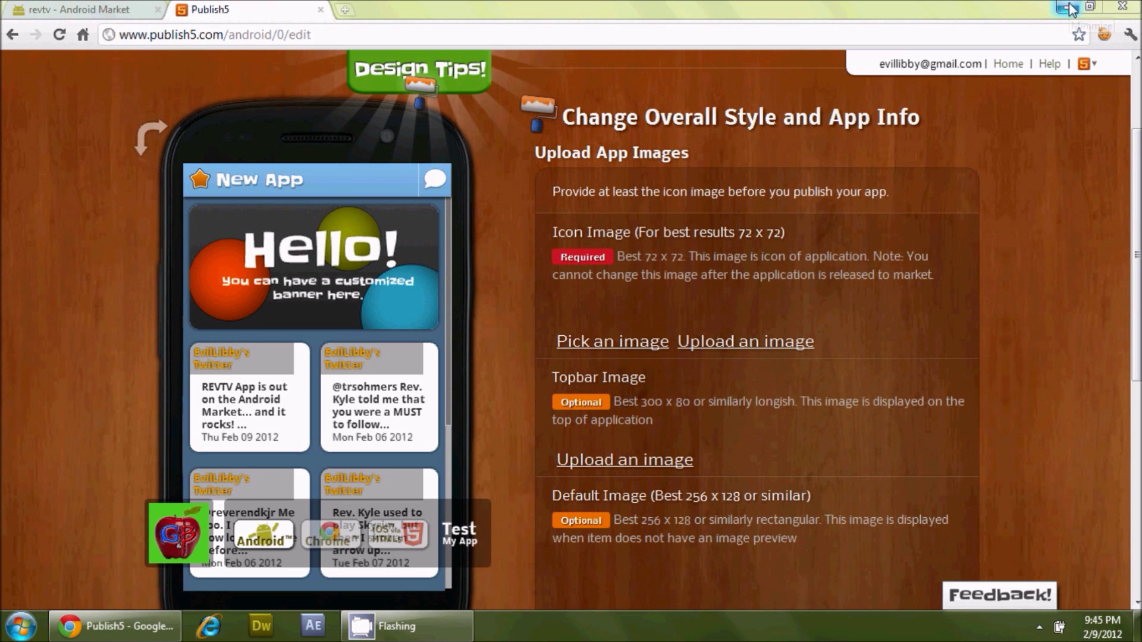
# Step: Check the dimensions and sizes of Default.png, Icon.png and Topbar.png in EvilLibby APP Files, then return to Publish5
pyautogui.click(1071, 9)
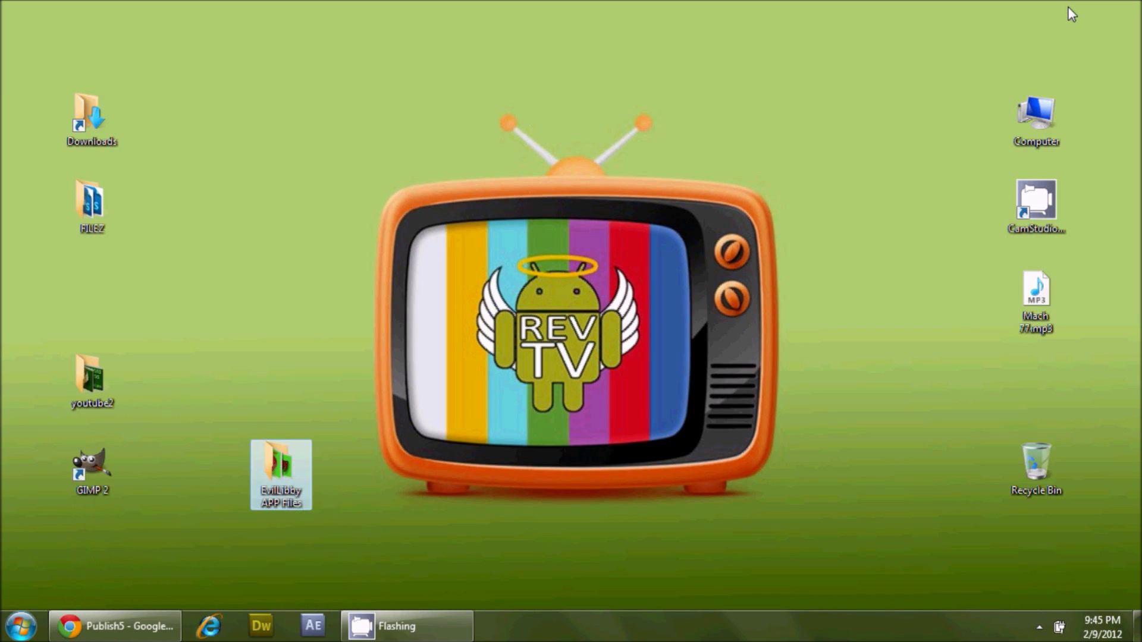
pyautogui.doubleClick(288, 454)
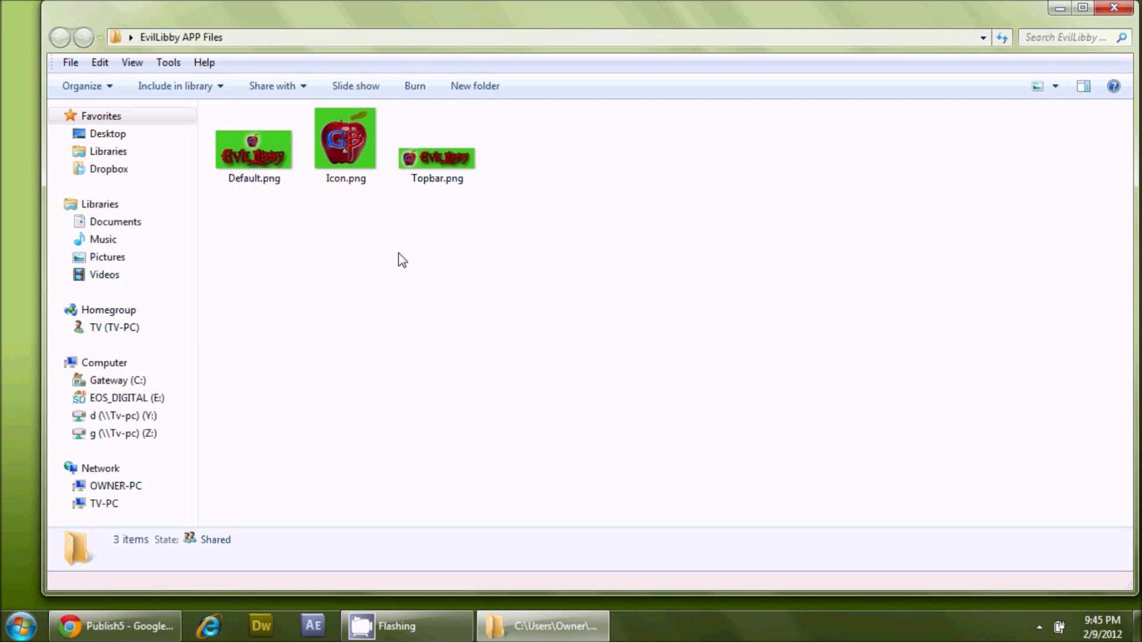
pyautogui.click(270, 168)
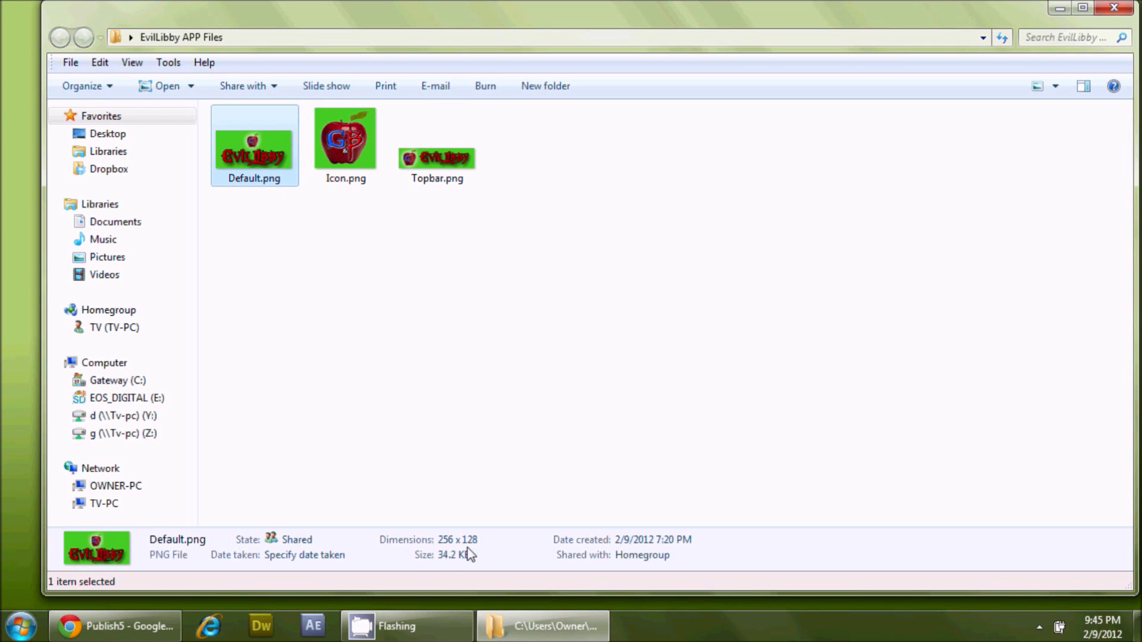
pyautogui.click(337, 136)
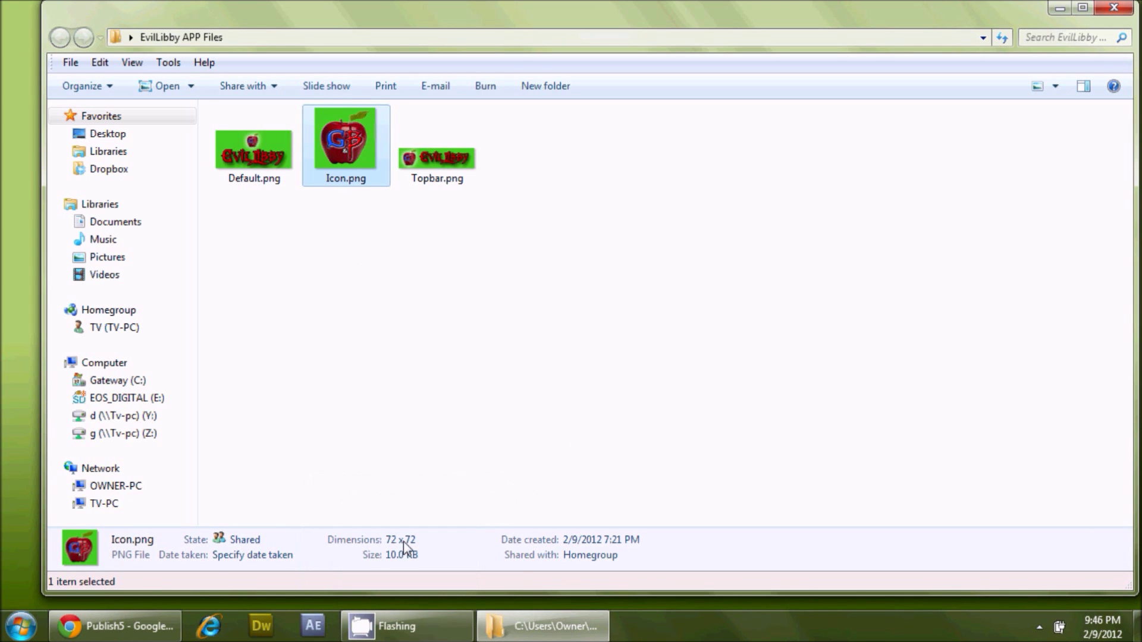
pyautogui.click(455, 169)
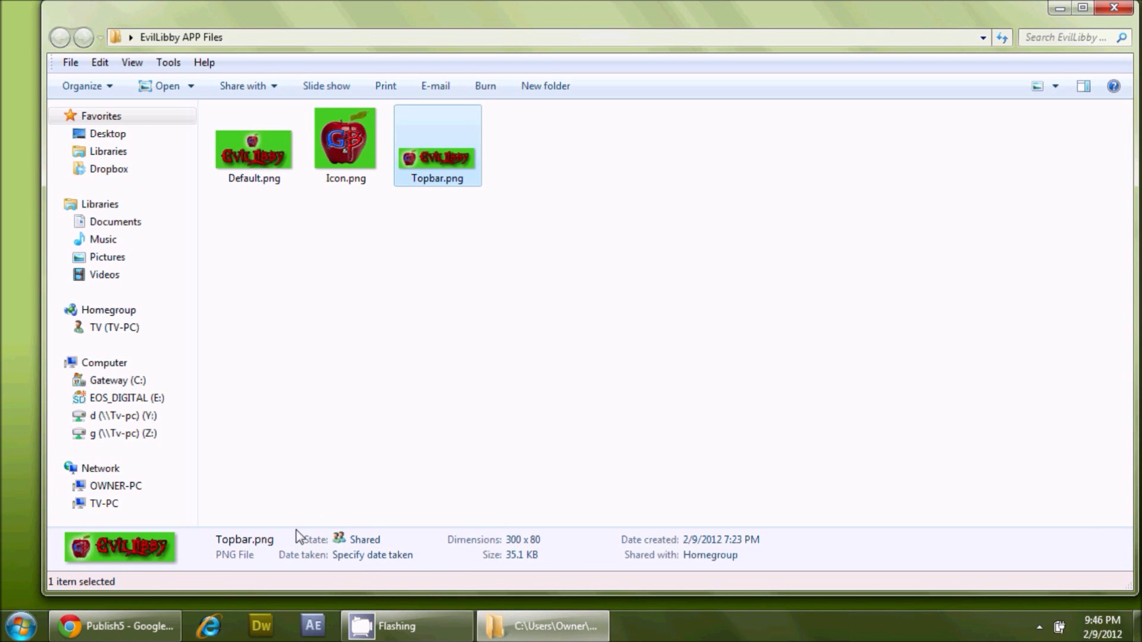
pyautogui.click(113, 626)
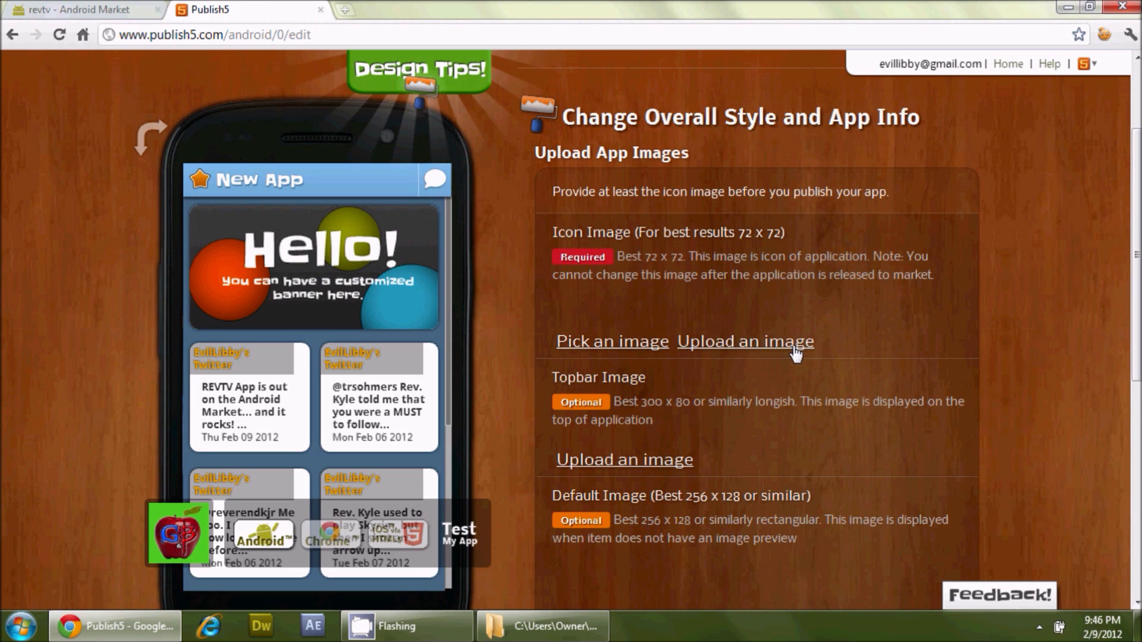
# Step: Look over the icon upload form and the stock icons without choosing one
pyautogui.click(754, 348)
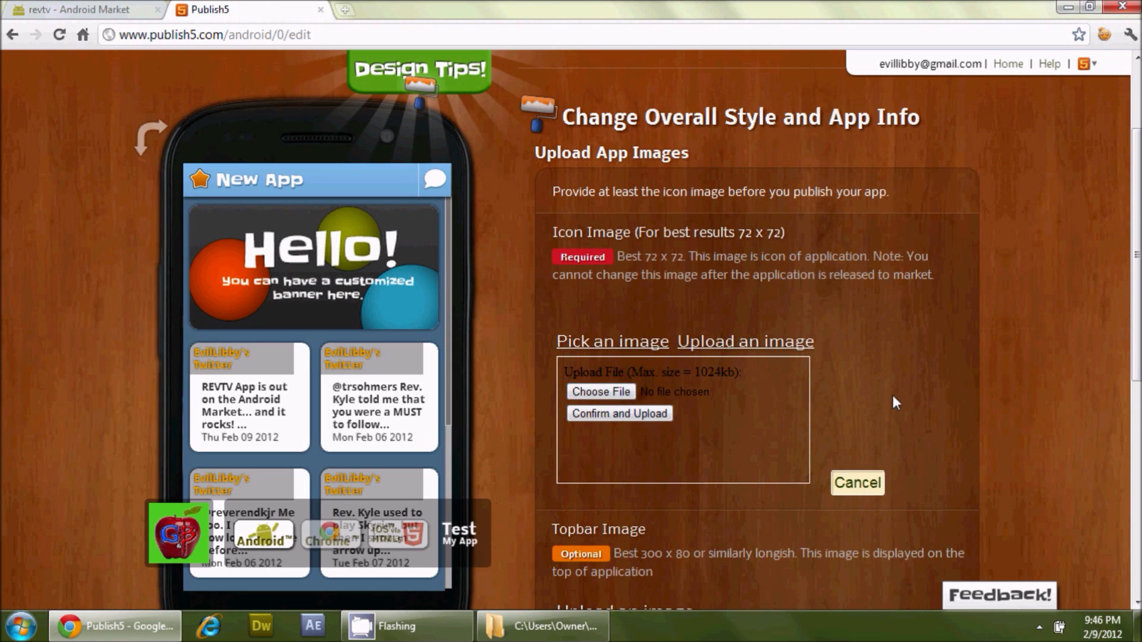
pyautogui.click(872, 487)
pyautogui.click(622, 342)
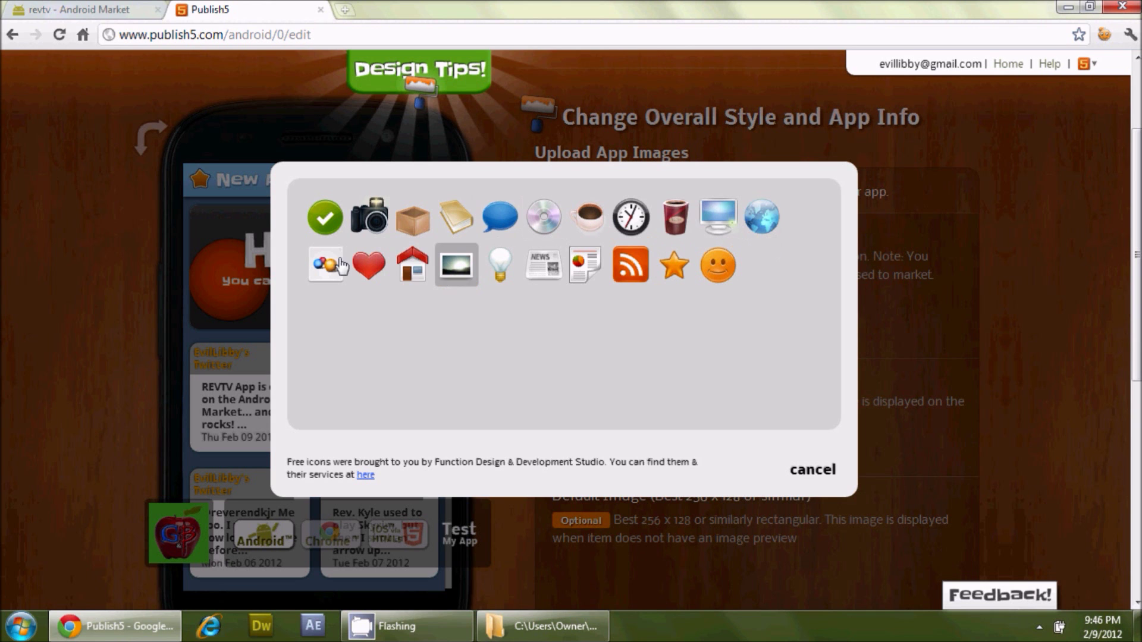
pyautogui.click(811, 473)
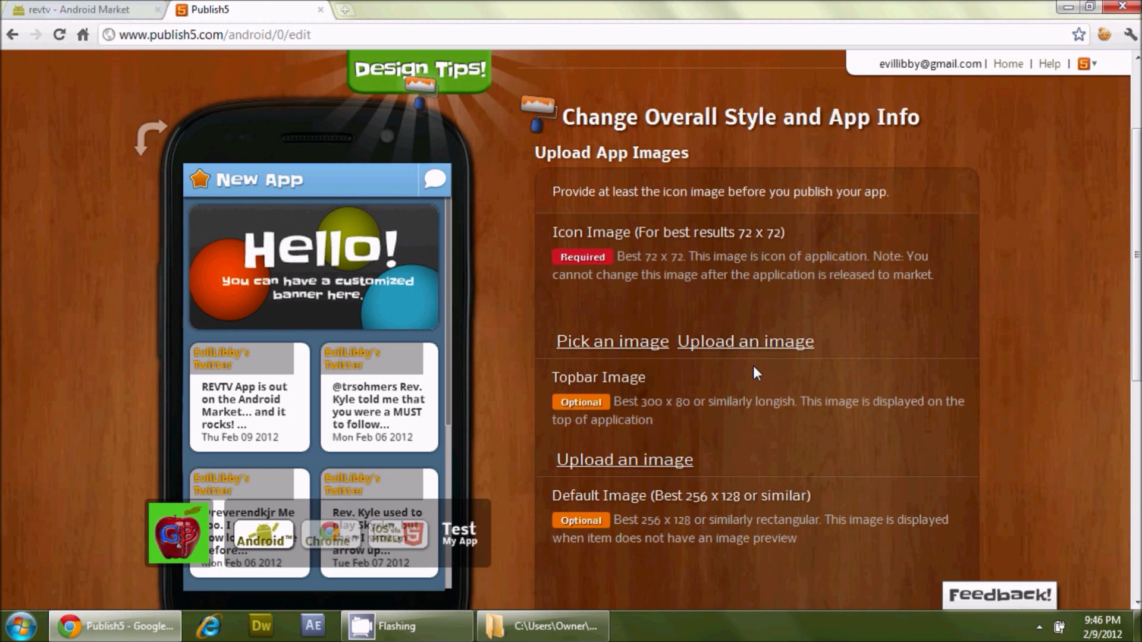
# Step: Upload Icon.png from the EvilLibby APP Files folder as the app icon
pyautogui.click(751, 348)
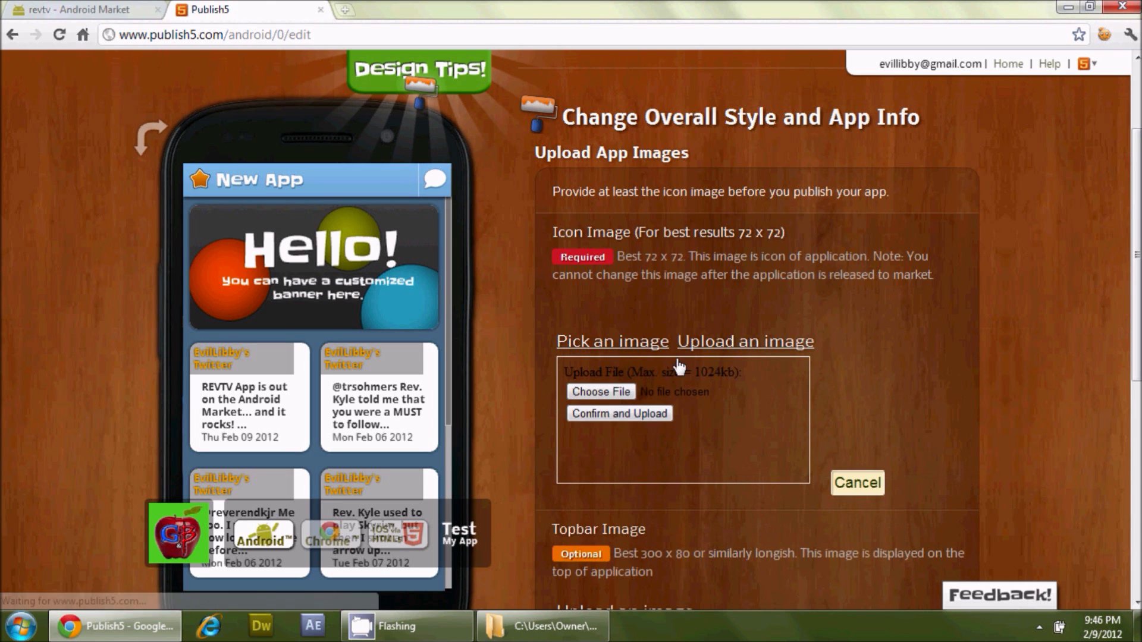
pyautogui.click(598, 389)
pyautogui.click(289, 147)
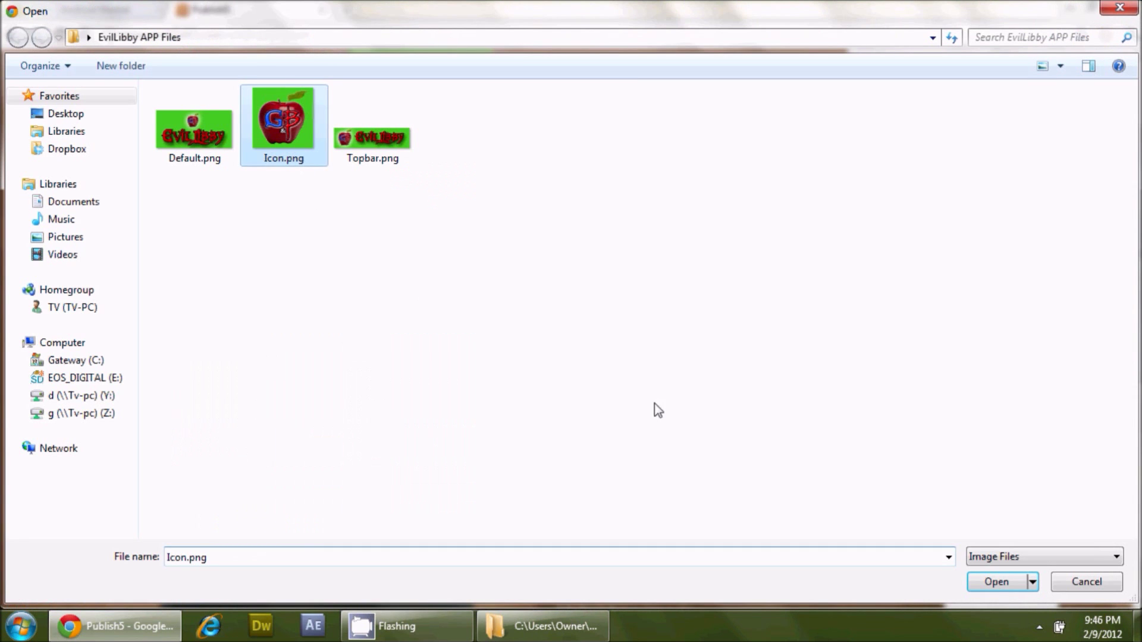
pyautogui.click(995, 581)
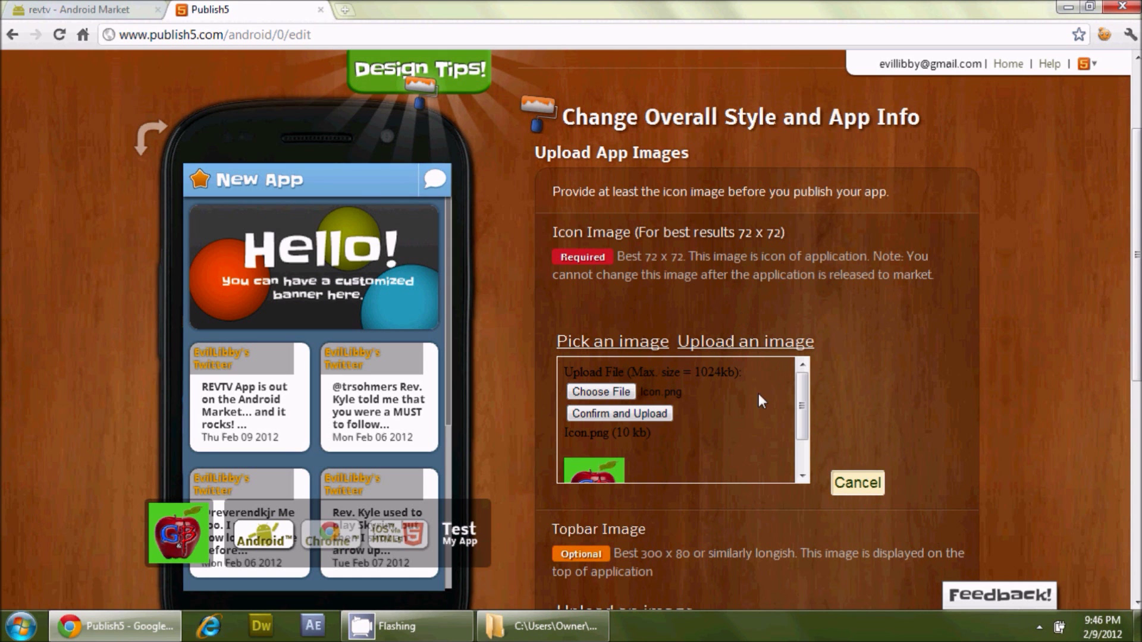
pyautogui.click(625, 414)
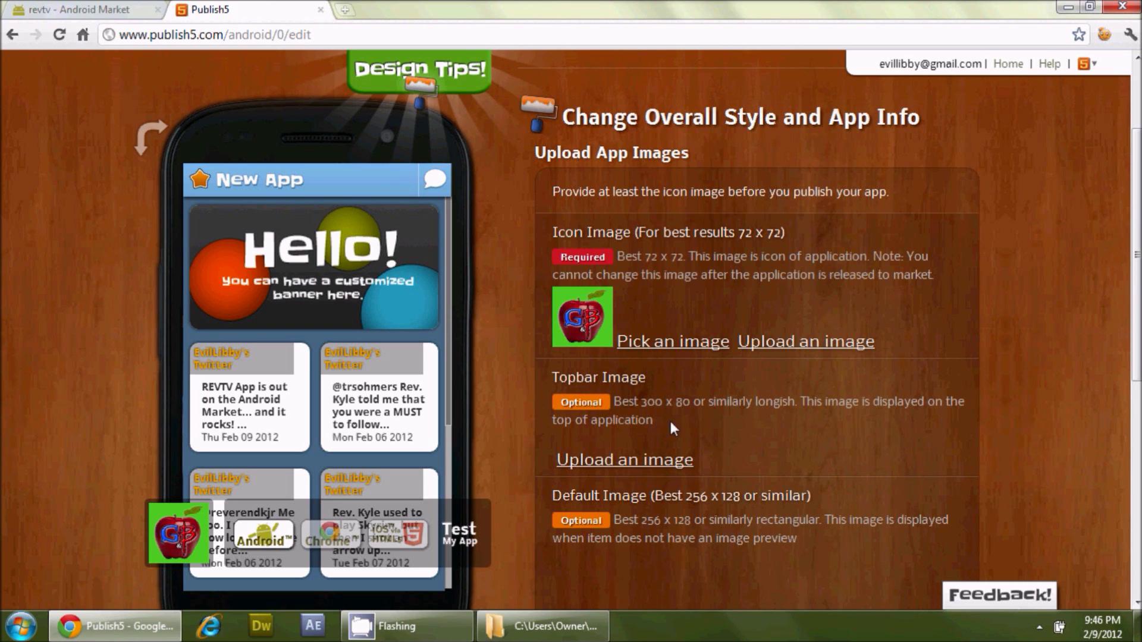
# Step: Upload Topbar.png as the app's top bar image
pyautogui.scroll(-3, 742, 415)
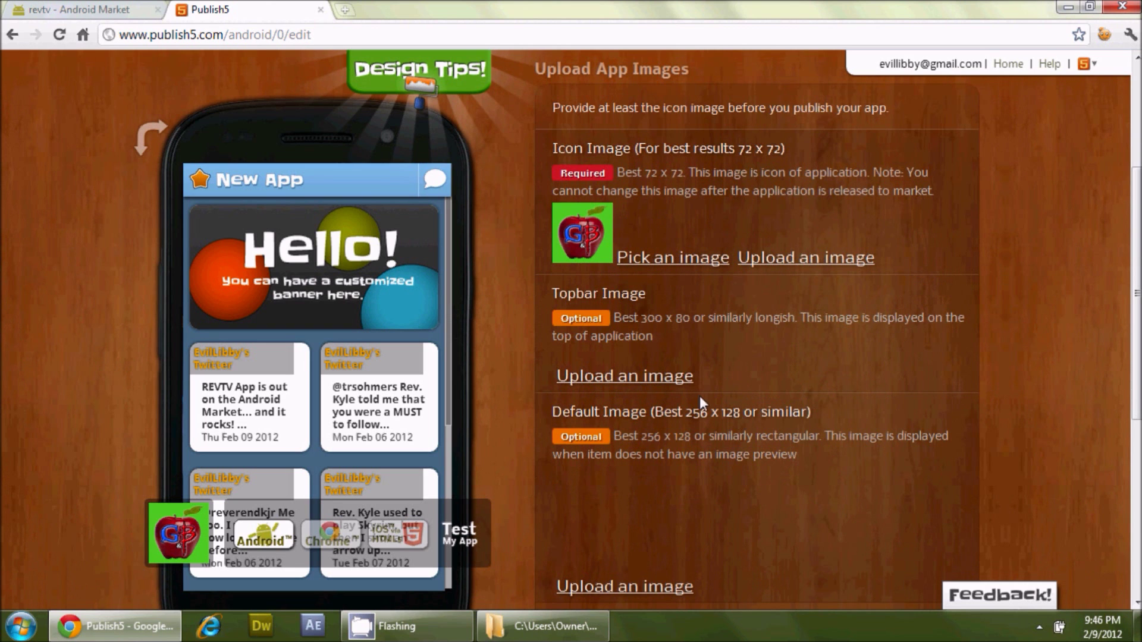
pyautogui.click(671, 384)
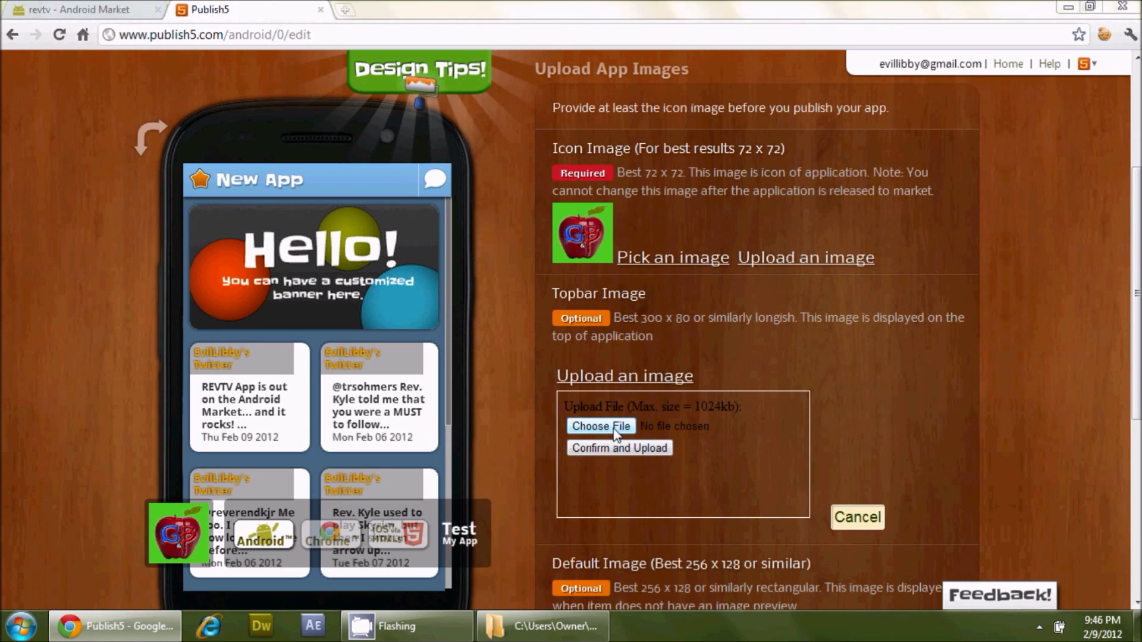
pyautogui.click(601, 426)
pyautogui.click(373, 131)
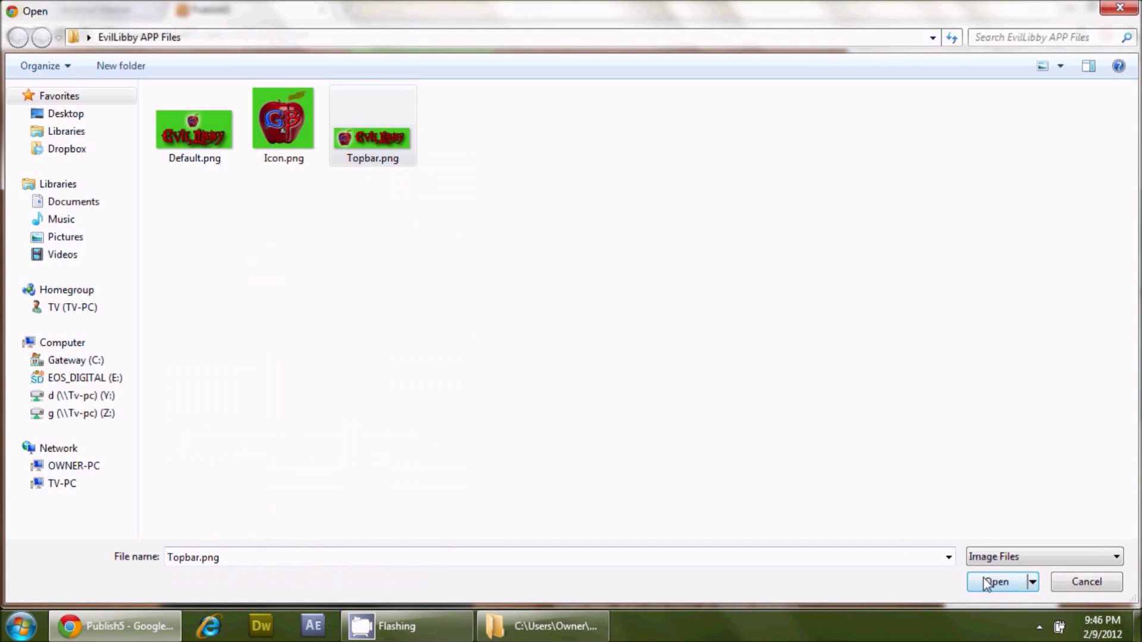
pyautogui.click(985, 581)
pyautogui.click(638, 448)
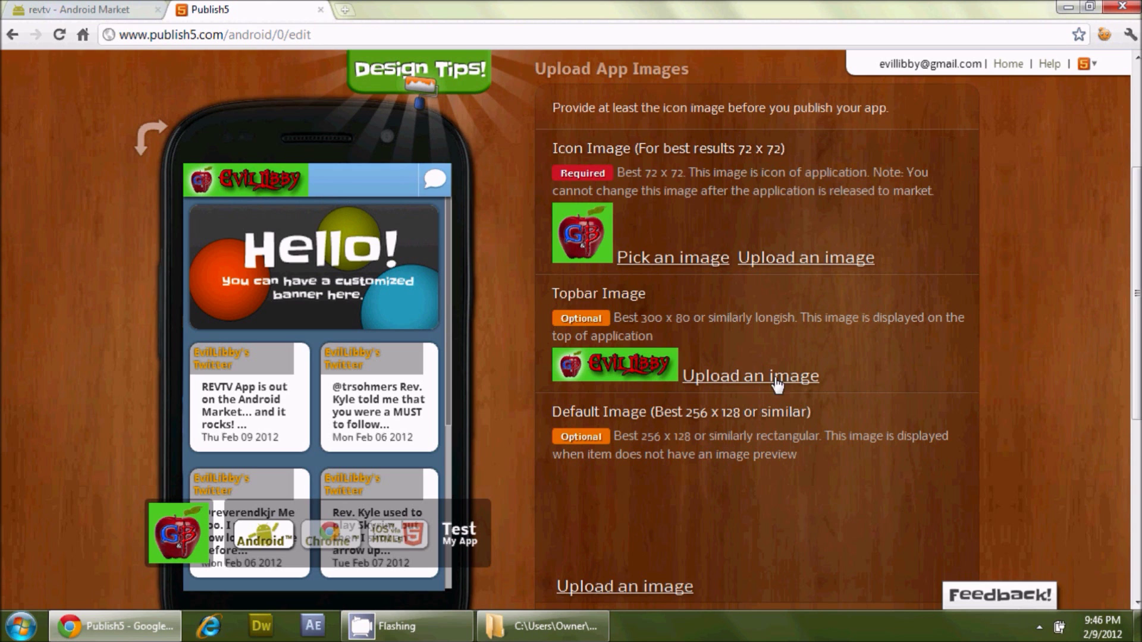
# Step: Upload Default.png as the app's default image
pyautogui.scroll(-2, 749, 399)
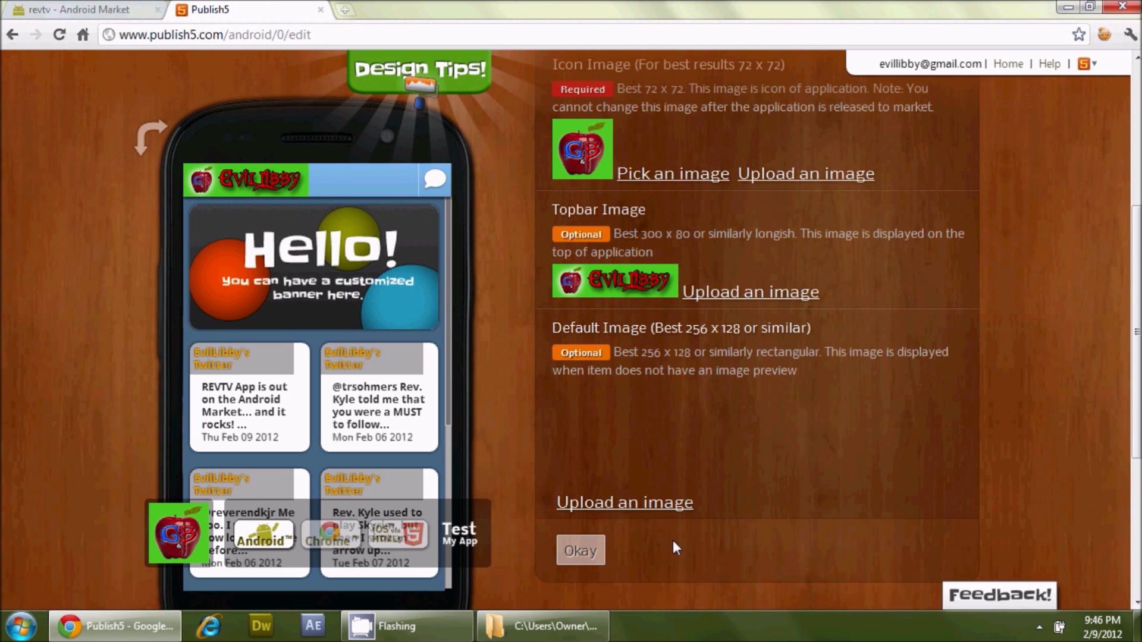
pyautogui.click(647, 512)
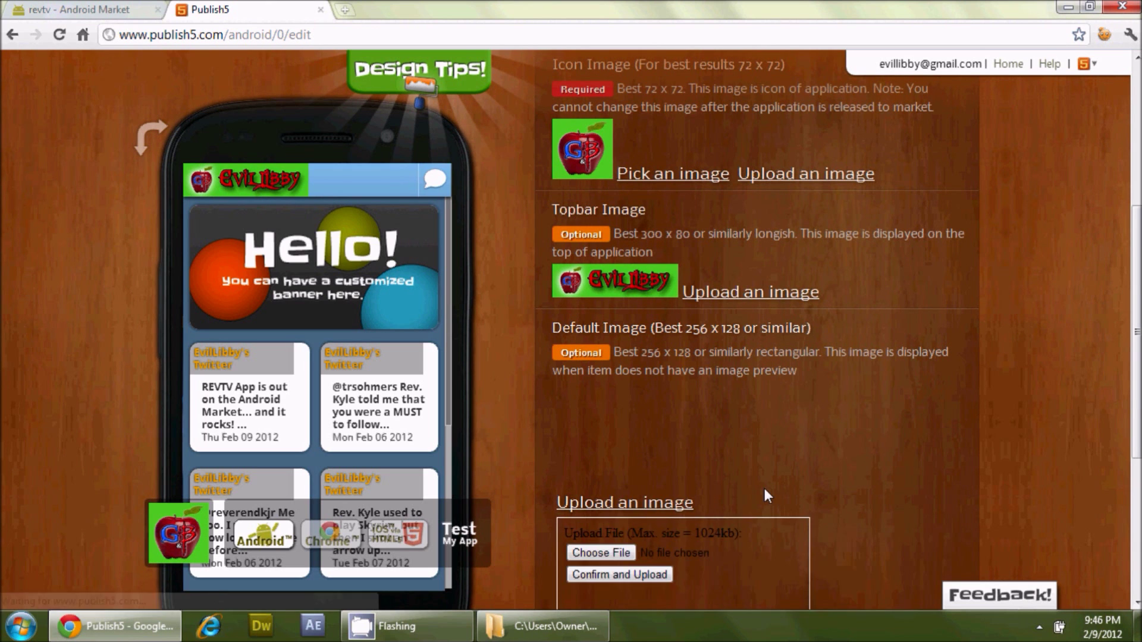
pyautogui.scroll(-3, 592, 431)
pyautogui.click(580, 385)
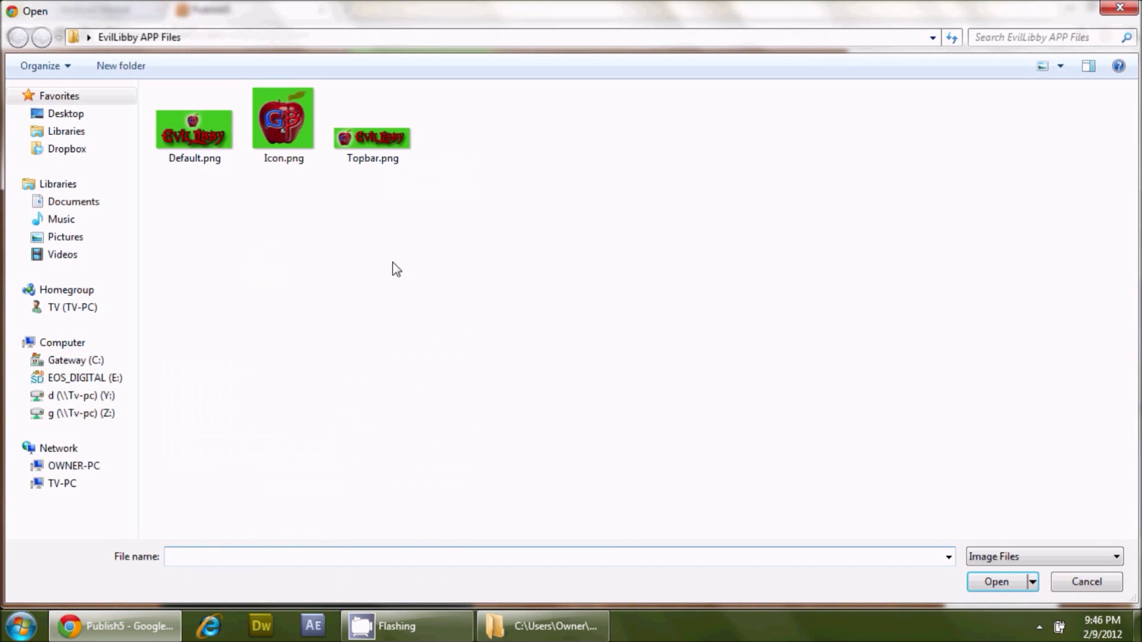
pyautogui.click(171, 153)
pyautogui.click(981, 584)
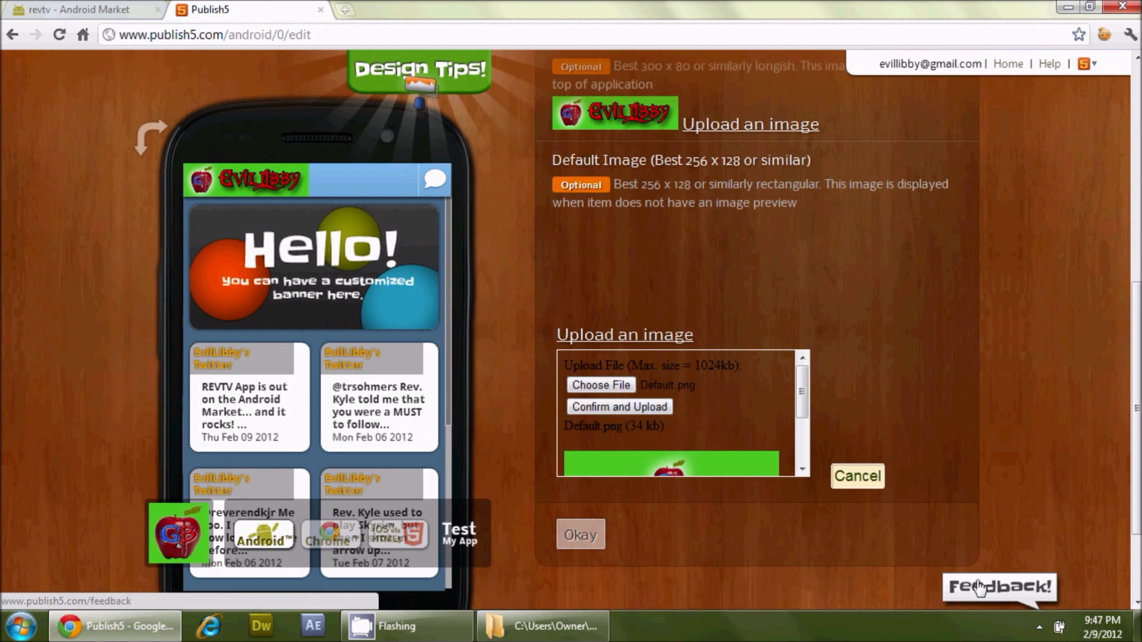
pyautogui.click(608, 412)
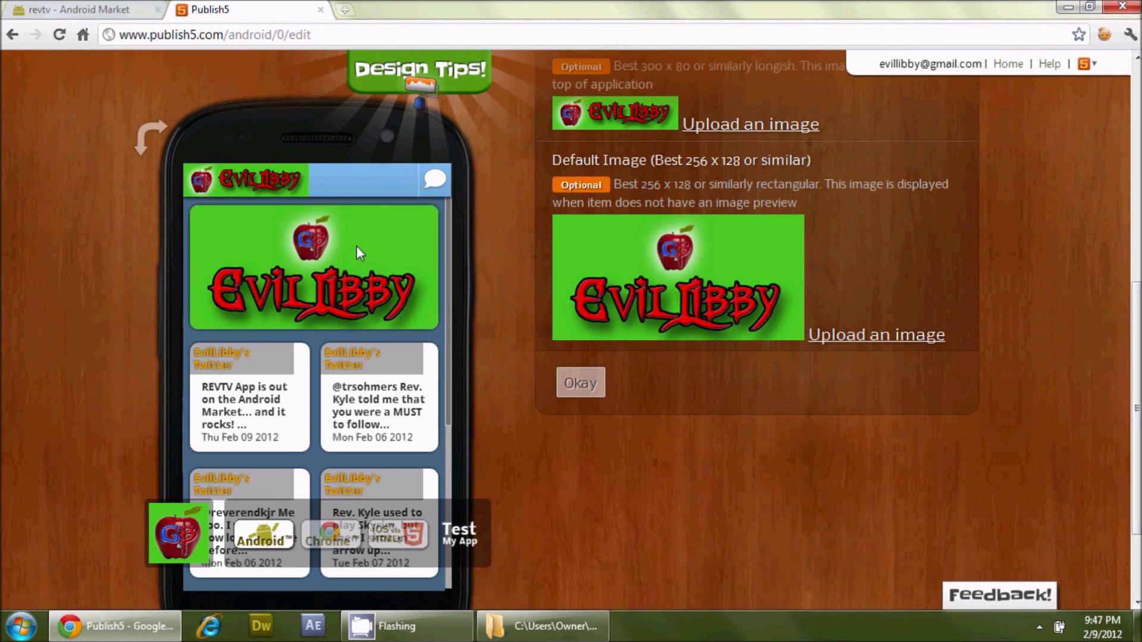
# Step: Check the preview in landscape and portrait with the Twitter feed, then save the app images
pyautogui.scroll(4, 499, 295)
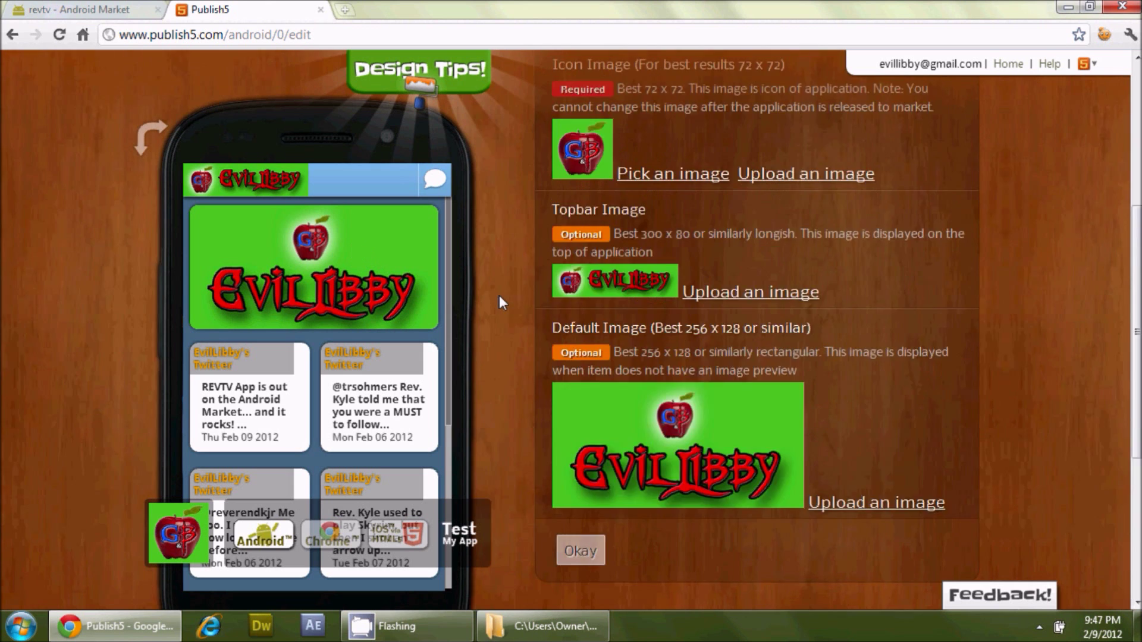
pyautogui.click(166, 143)
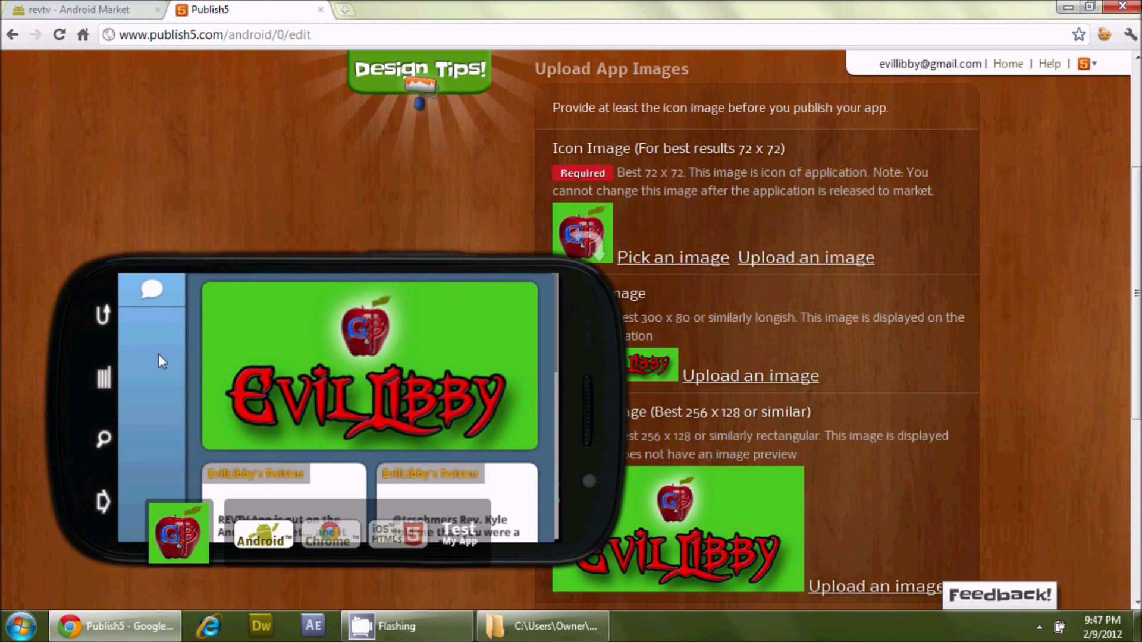
pyautogui.click(152, 279)
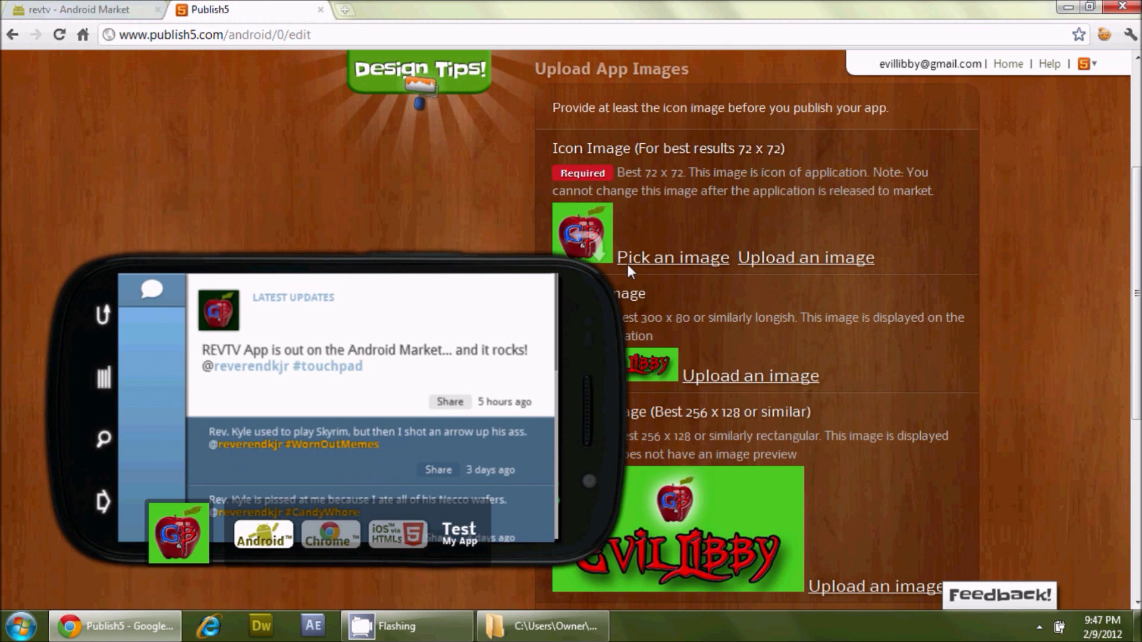
pyautogui.click(103, 315)
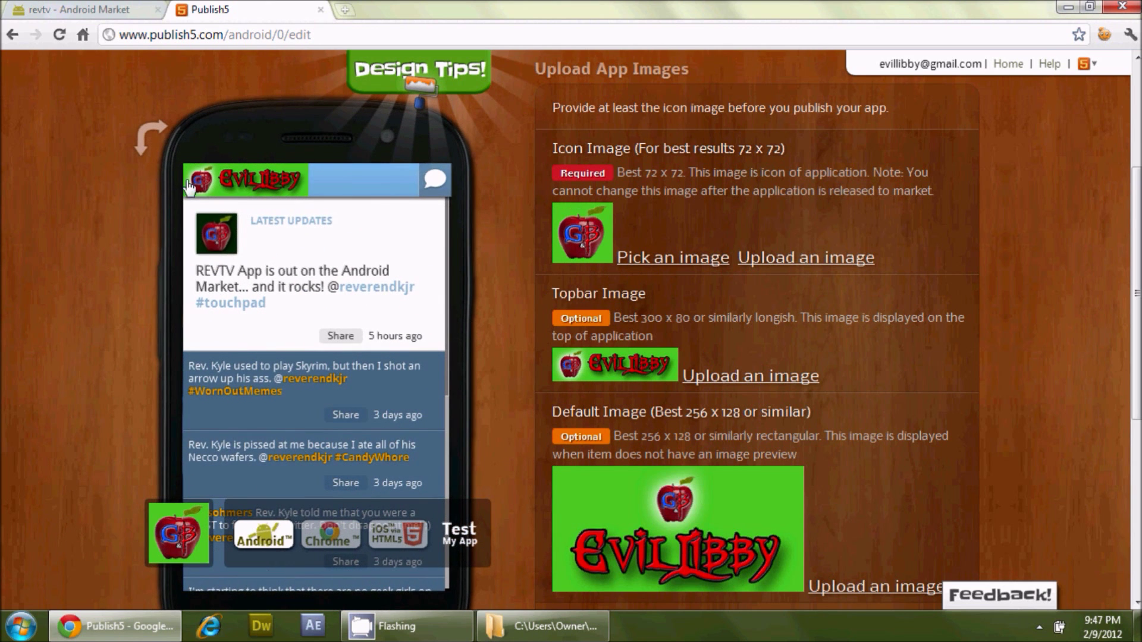
pyautogui.click(189, 185)
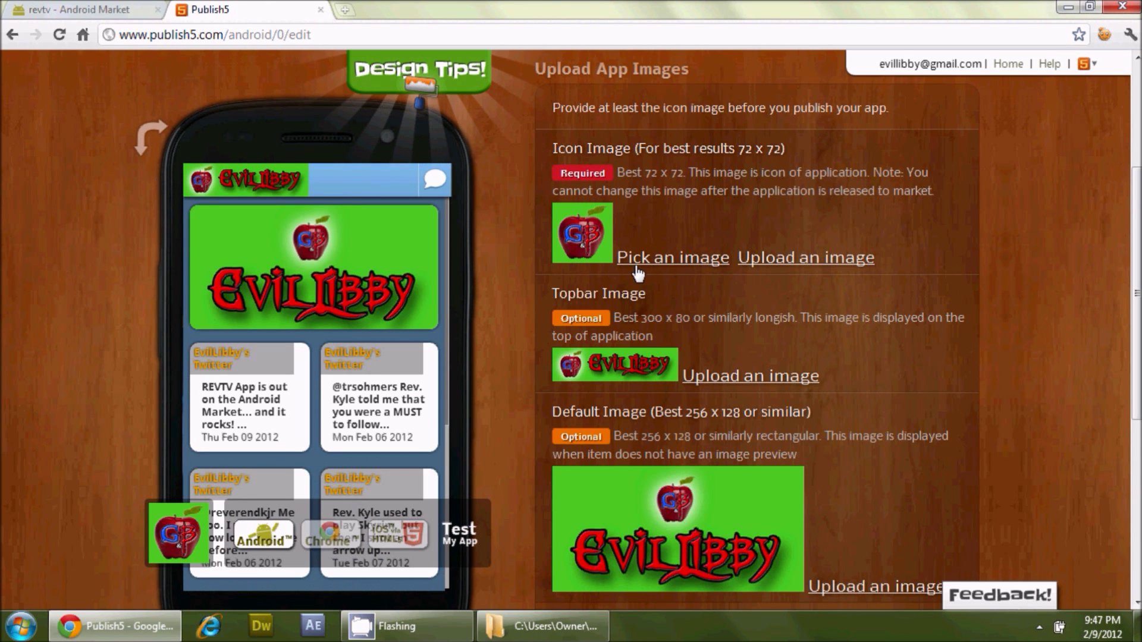
pyautogui.scroll(-3, 890, 403)
pyautogui.click(578, 468)
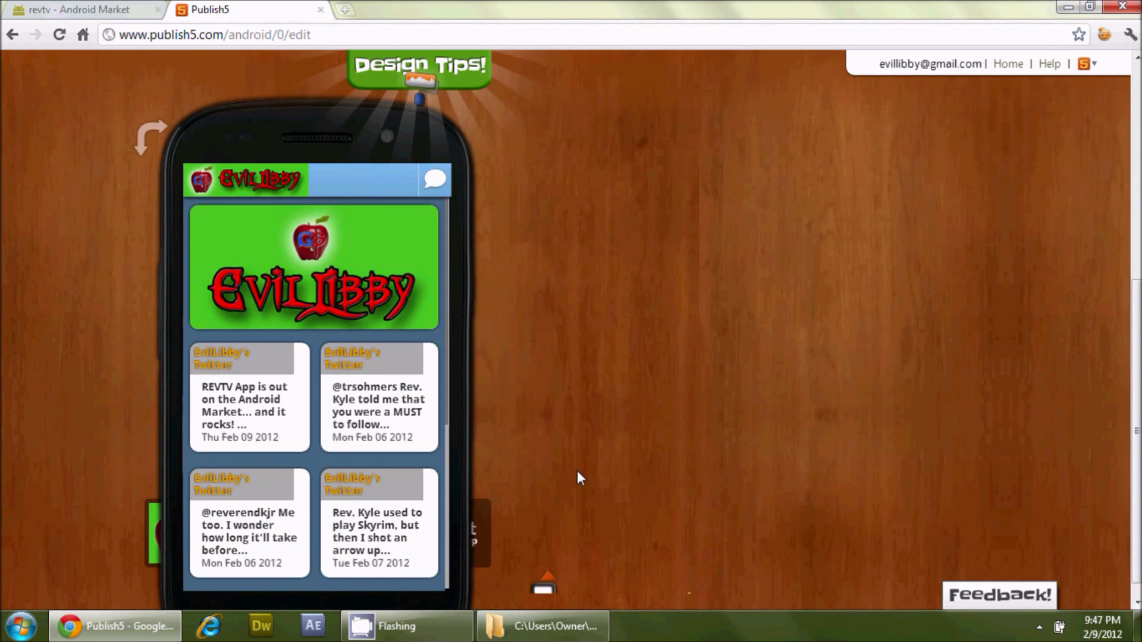
# Step: In the overall style settings, try the Default, Newspaper and Night presets, then apply Sharp
pyautogui.scroll(3, 682, 467)
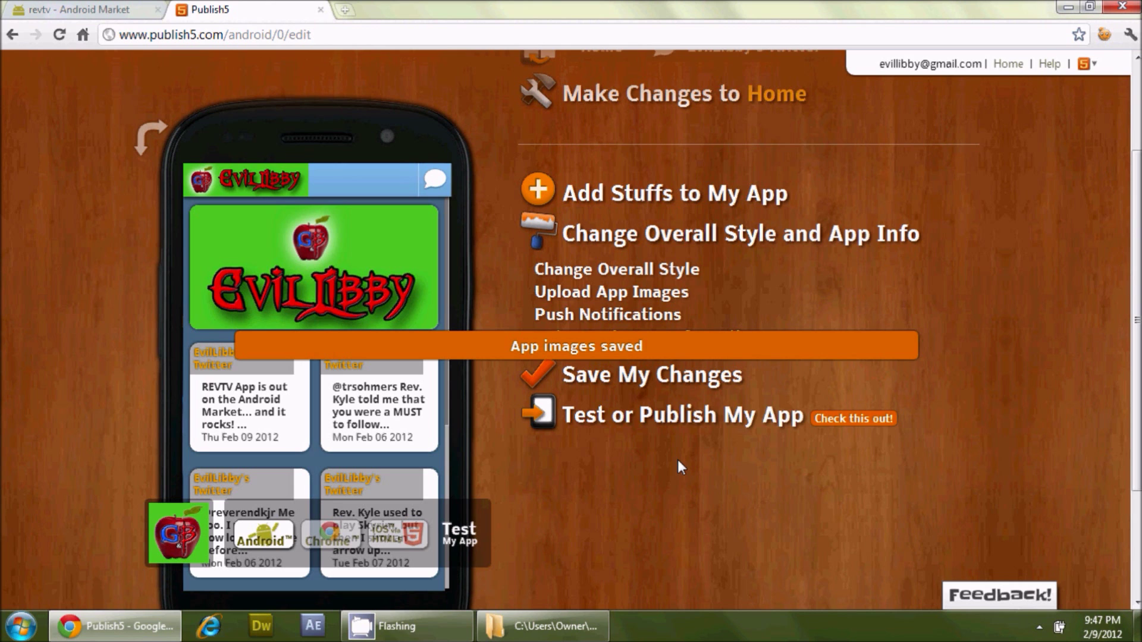
pyautogui.click(664, 275)
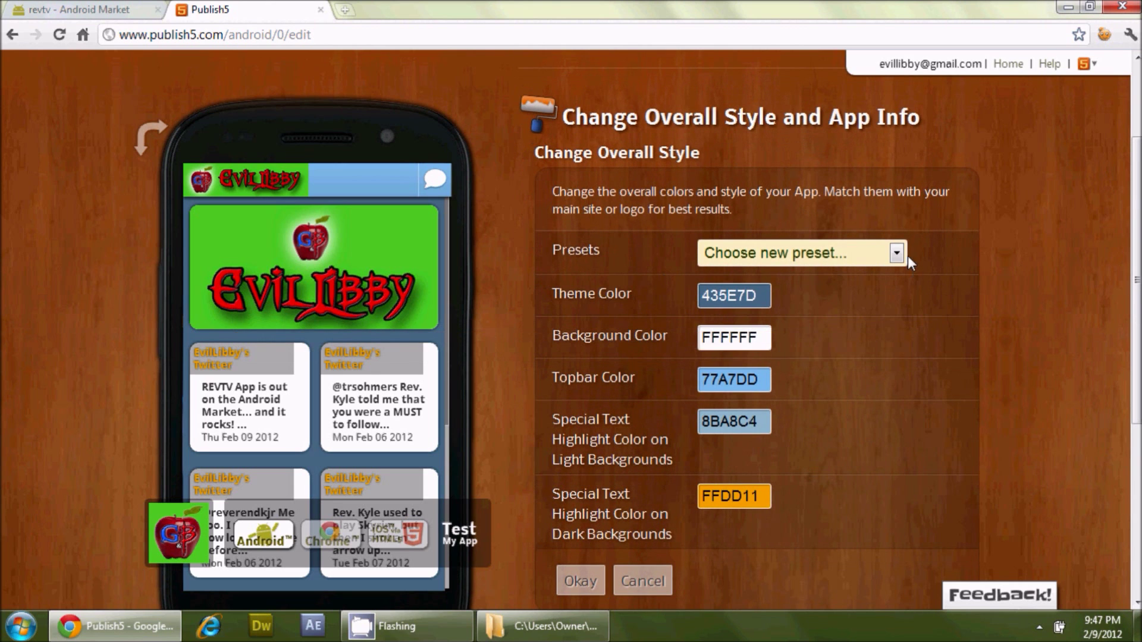
pyautogui.click(908, 255)
pyautogui.click(850, 298)
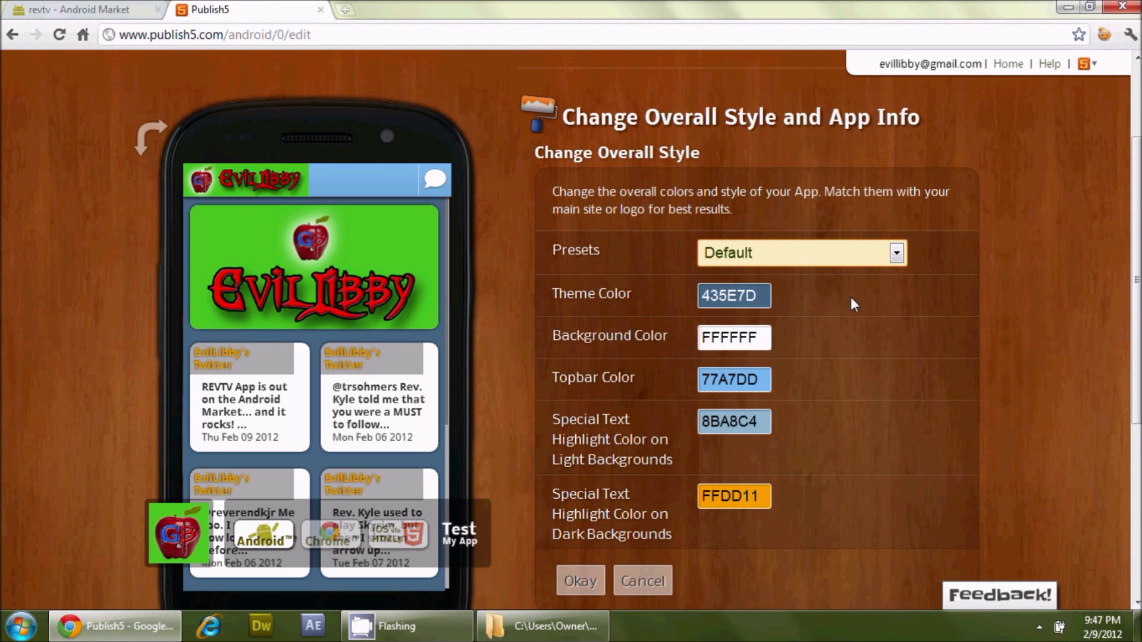
pyautogui.click(896, 254)
pyautogui.click(769, 315)
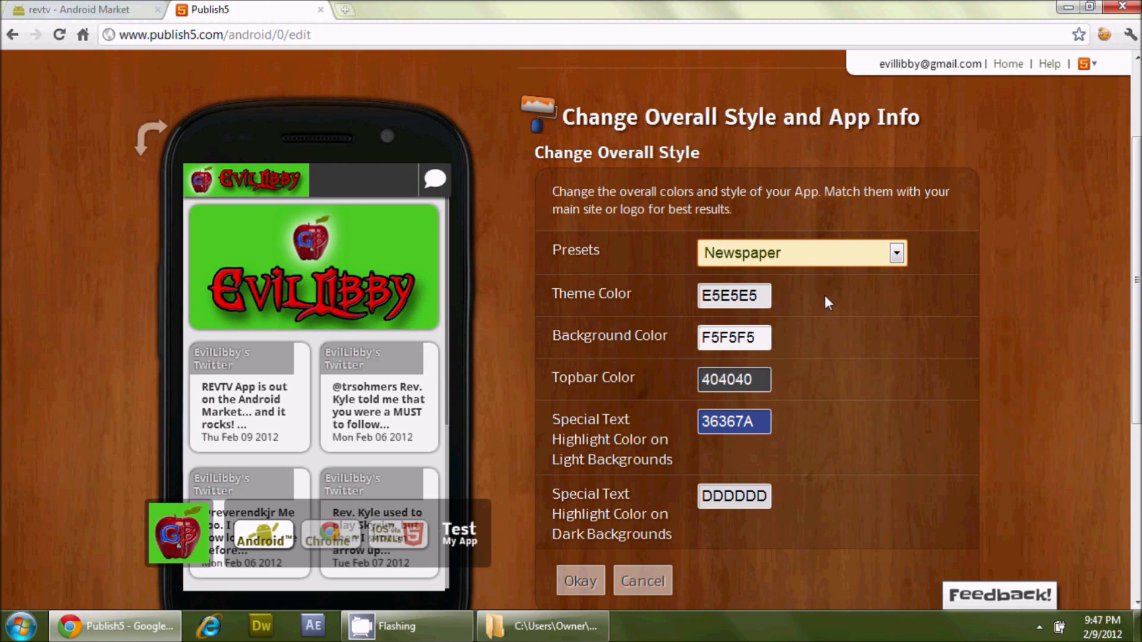
pyautogui.click(899, 254)
pyautogui.click(808, 333)
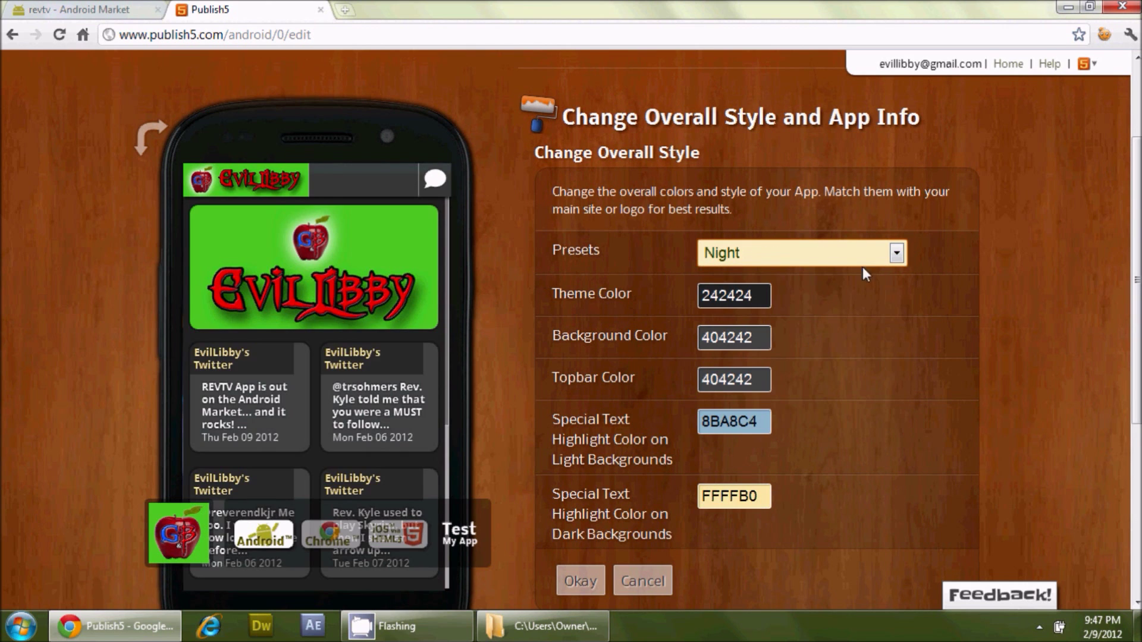
pyautogui.click(904, 253)
pyautogui.click(798, 347)
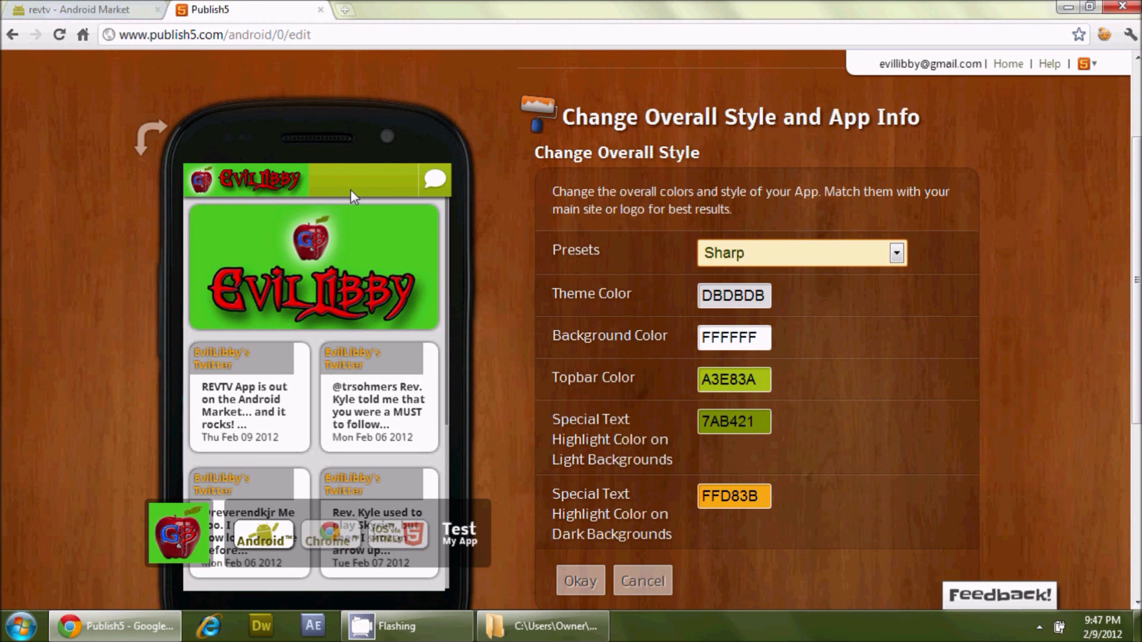
# Step: Change the Topbar Color value from A3E83A to A9DD66
pyautogui.click(769, 379)
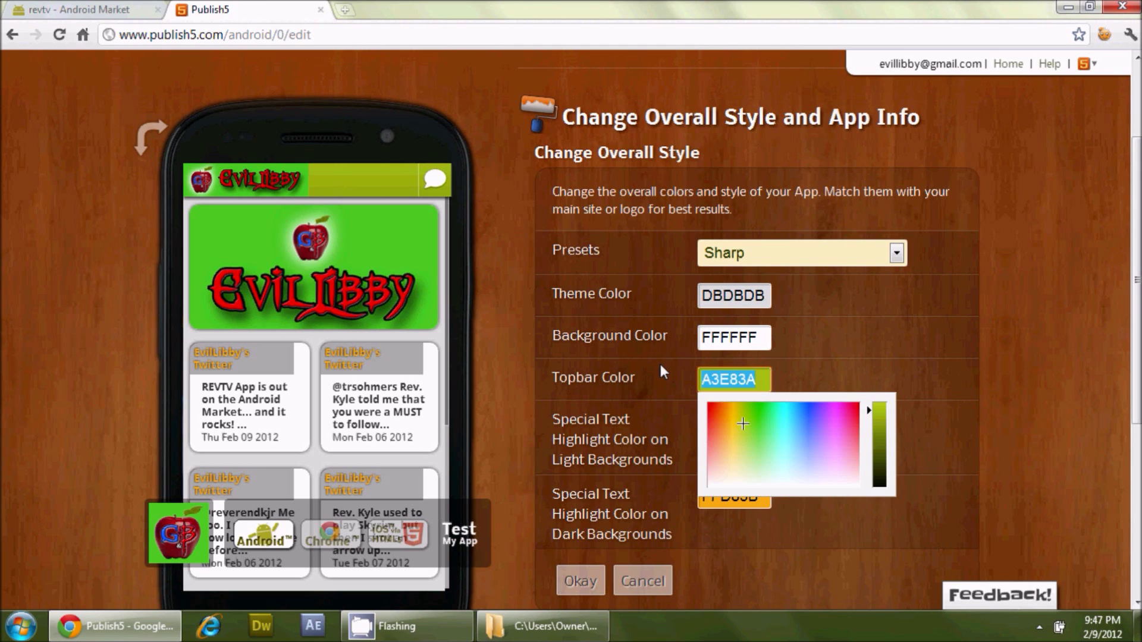
pyautogui.write('a9')
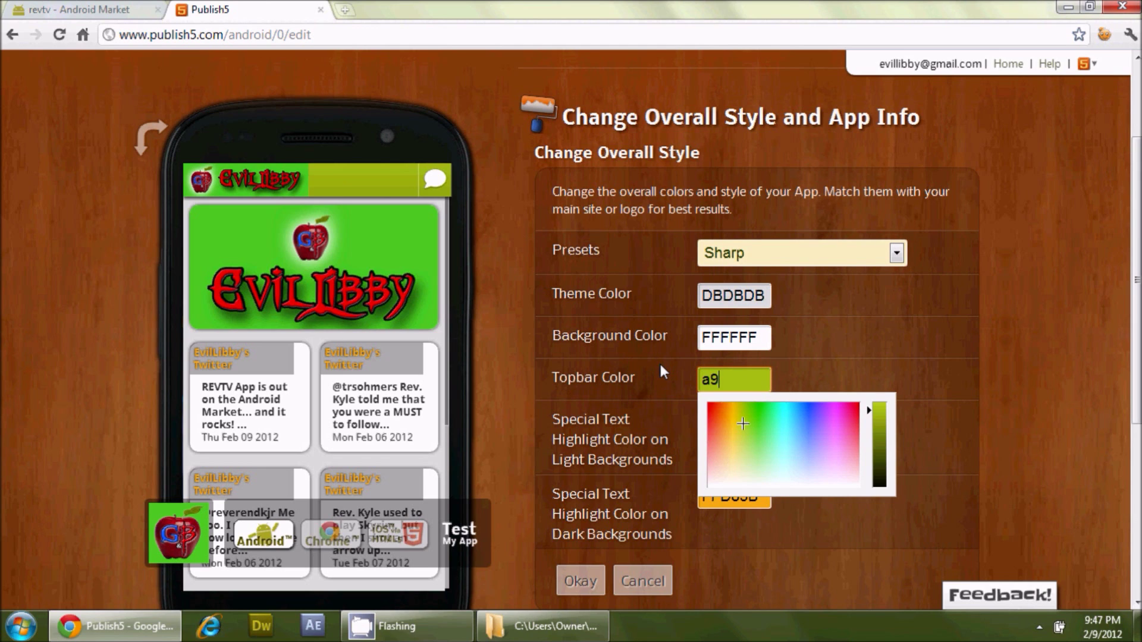
pyautogui.press('BackSpace')
pyautogui.press('BackSpace')
pyautogui.write('A9DD66')
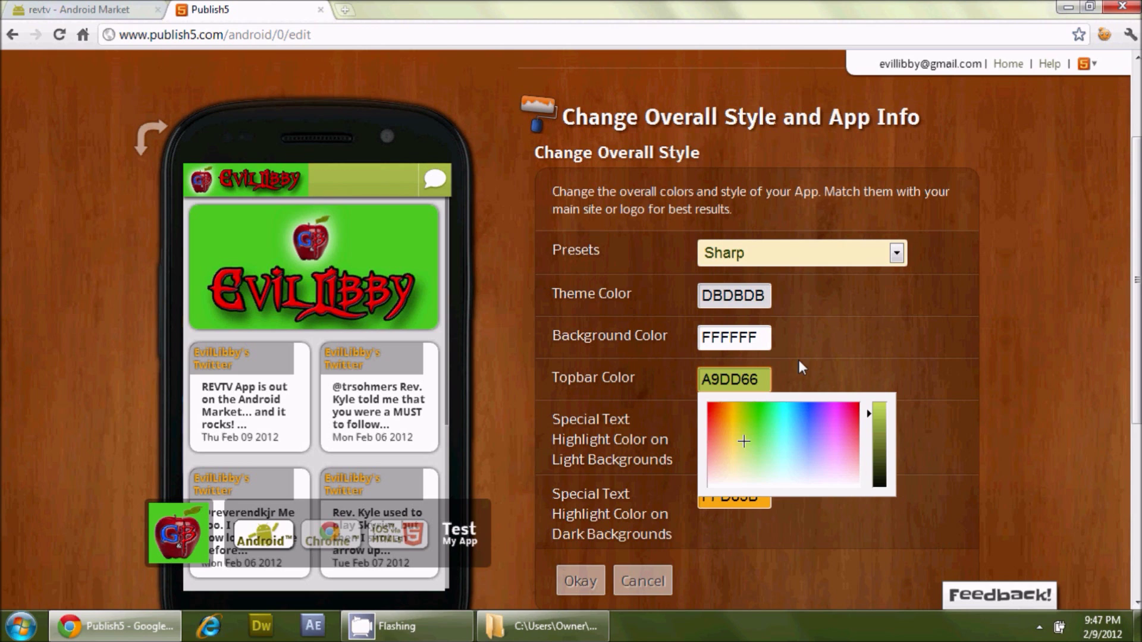
pyautogui.click(969, 371)
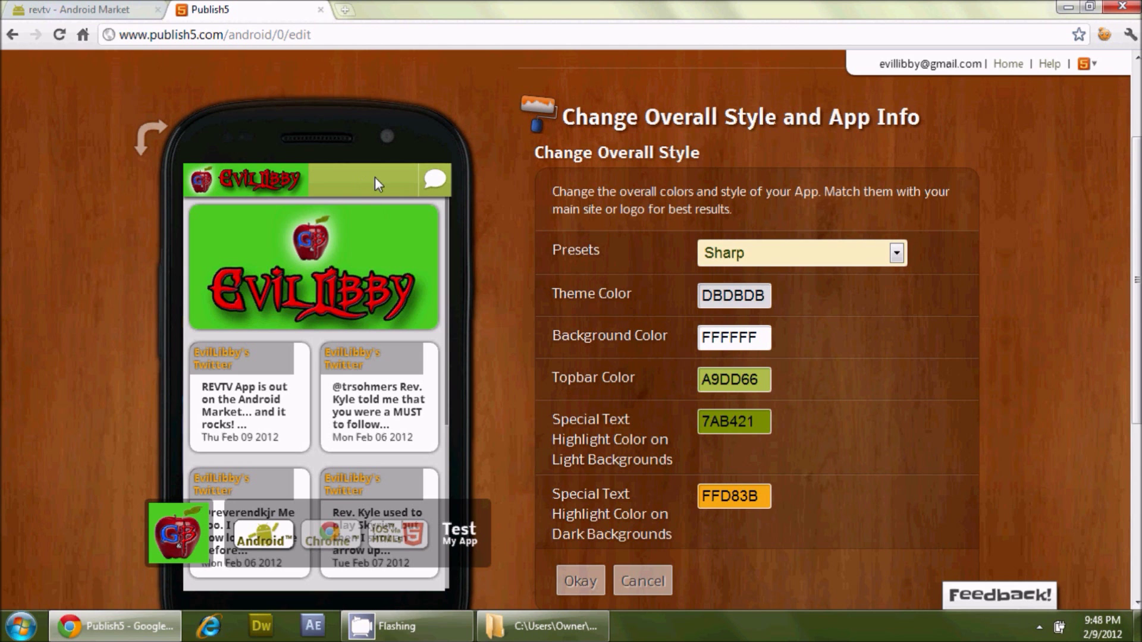
# Step: Rotate the phone preview to landscape and back to check the new top bar colour
pyautogui.click(152, 135)
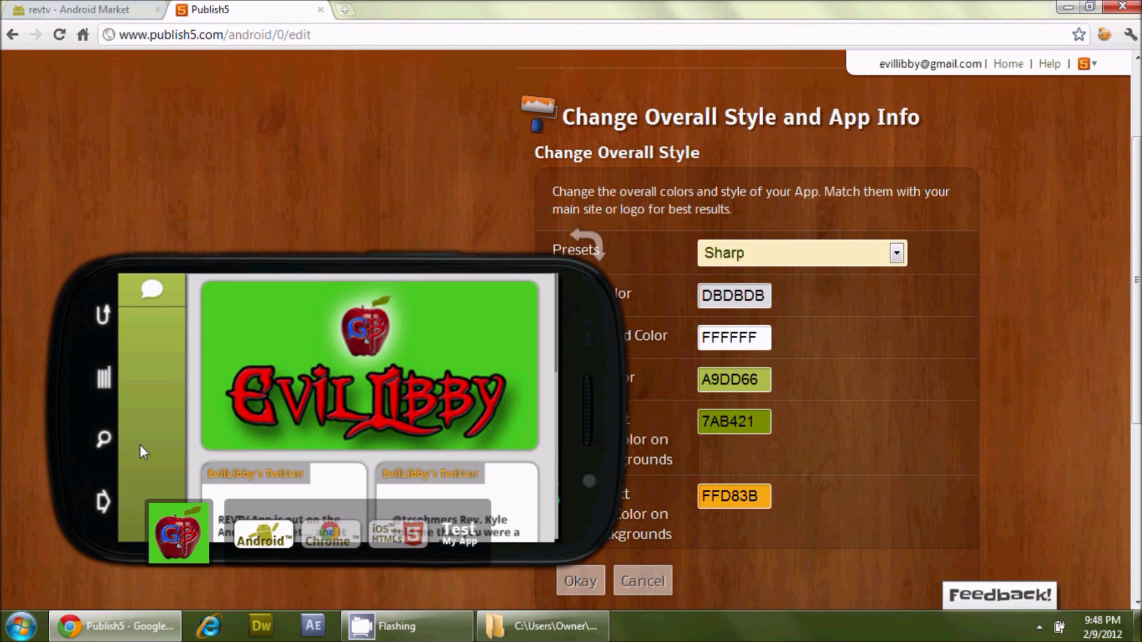
pyautogui.click(576, 239)
pyautogui.scroll(-3, 961, 432)
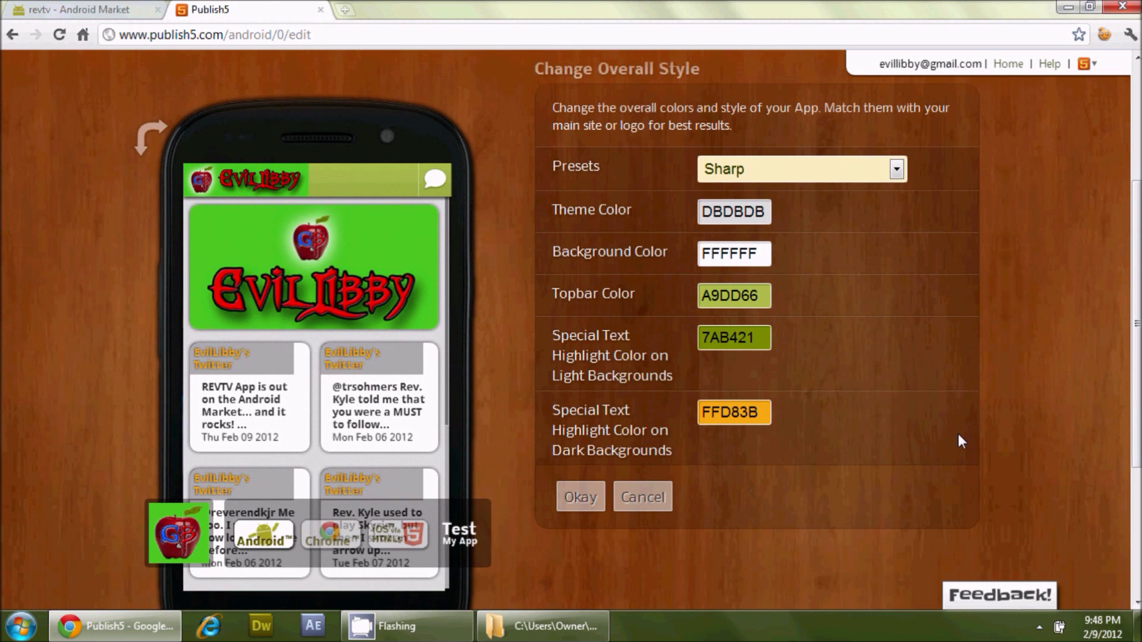
# Step: Save the style and the whole app, preview the Twitter feed, and expand Test or Publish My App
pyautogui.click(581, 497)
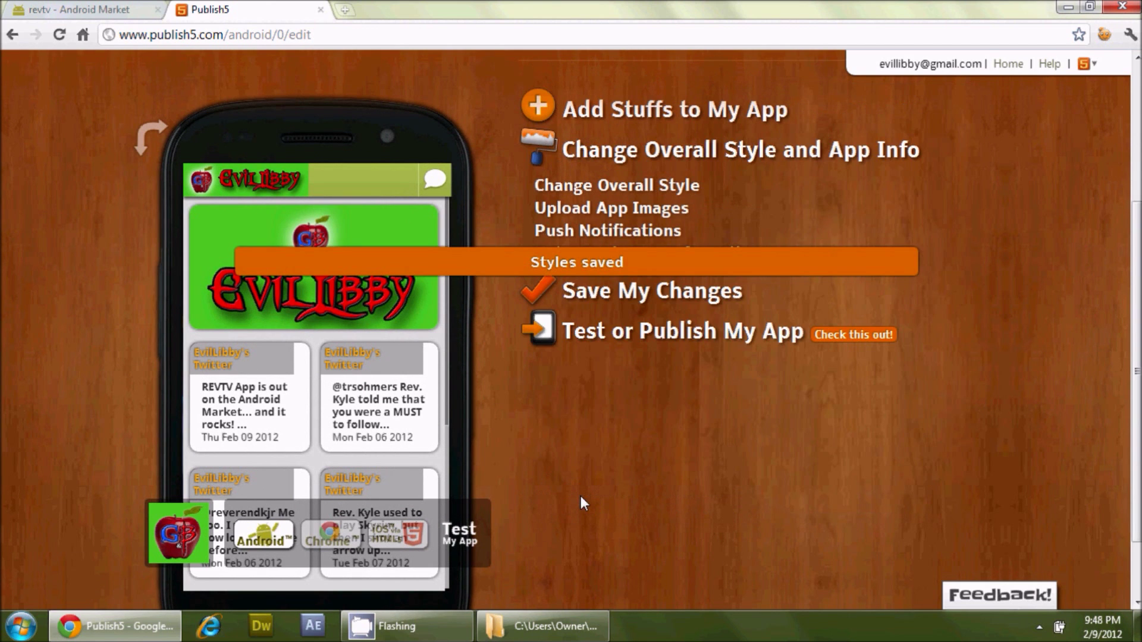
pyautogui.click(695, 296)
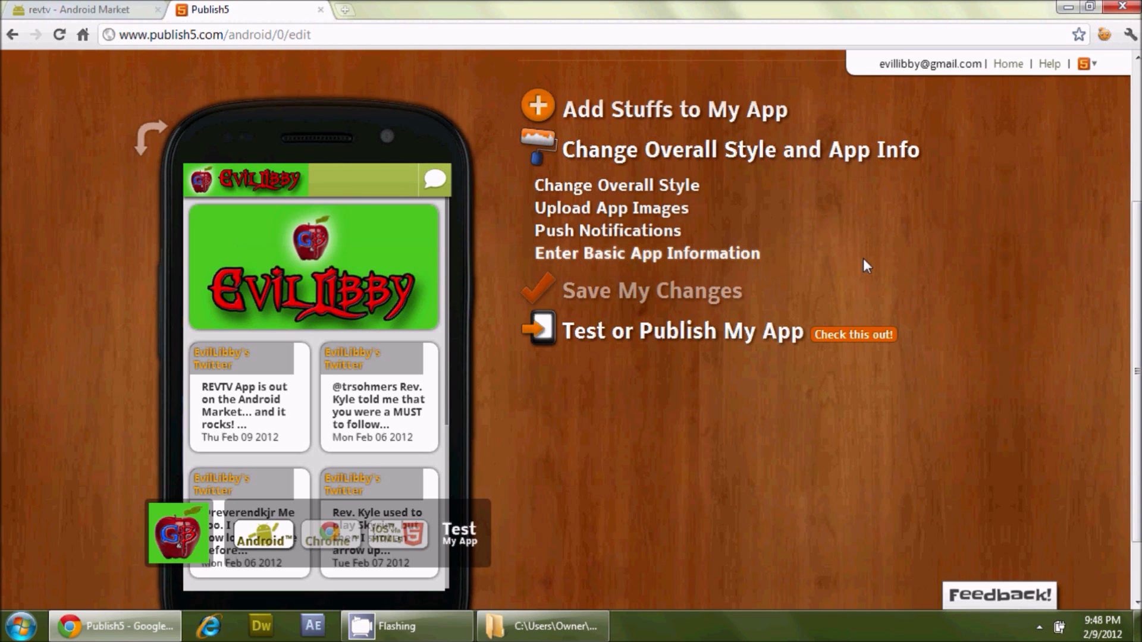
pyautogui.click(435, 184)
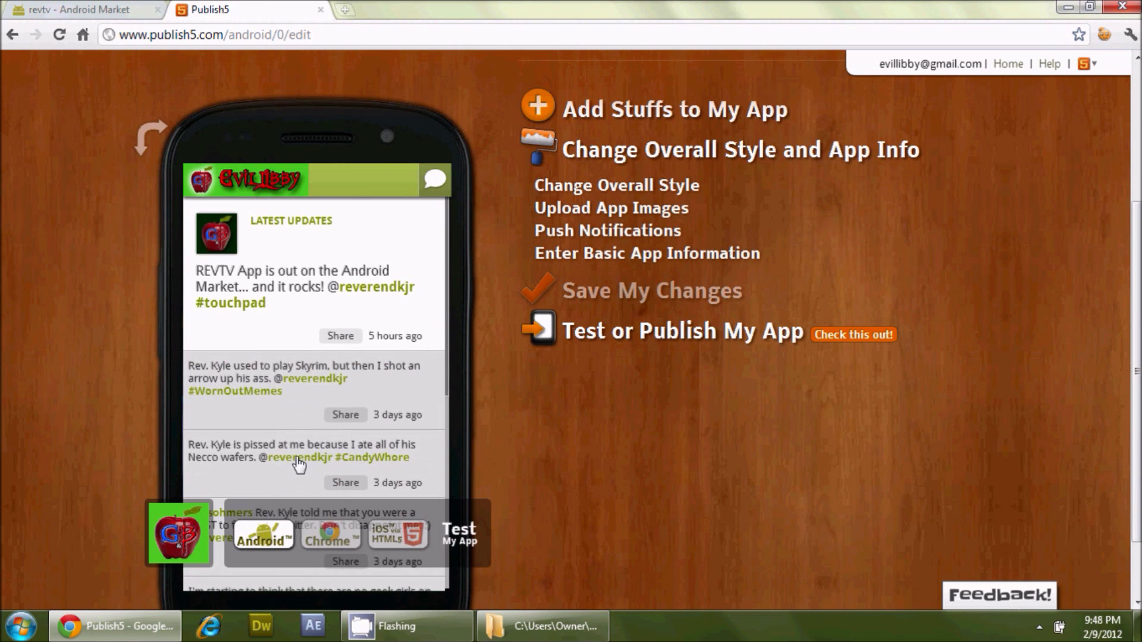
pyautogui.scroll(-5, 393, 308)
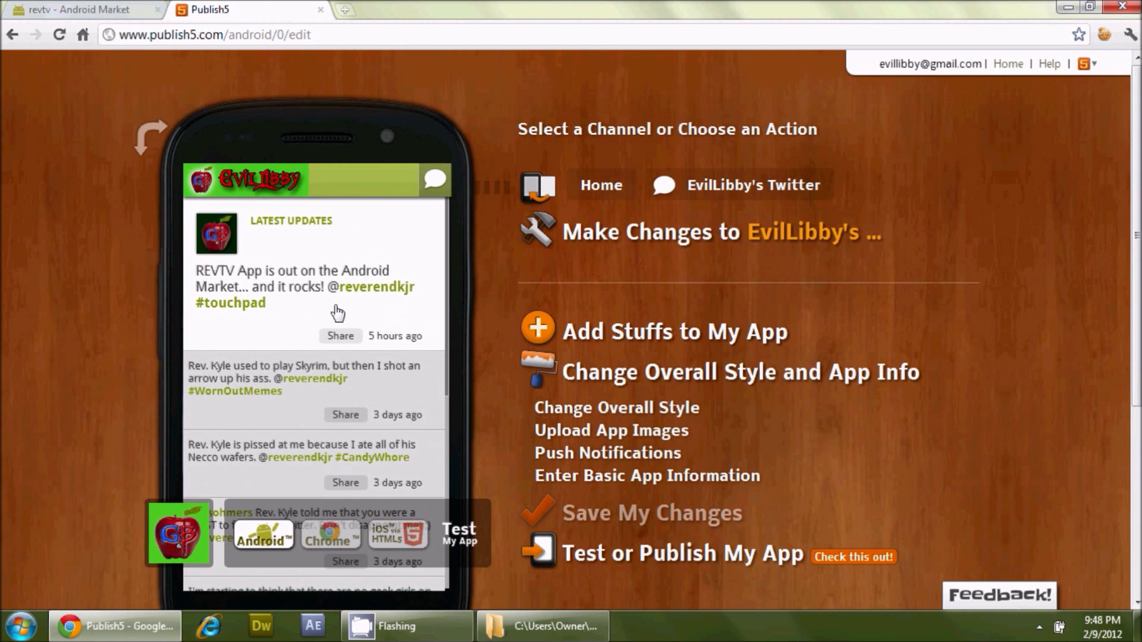
pyautogui.click(155, 138)
pyautogui.click(724, 560)
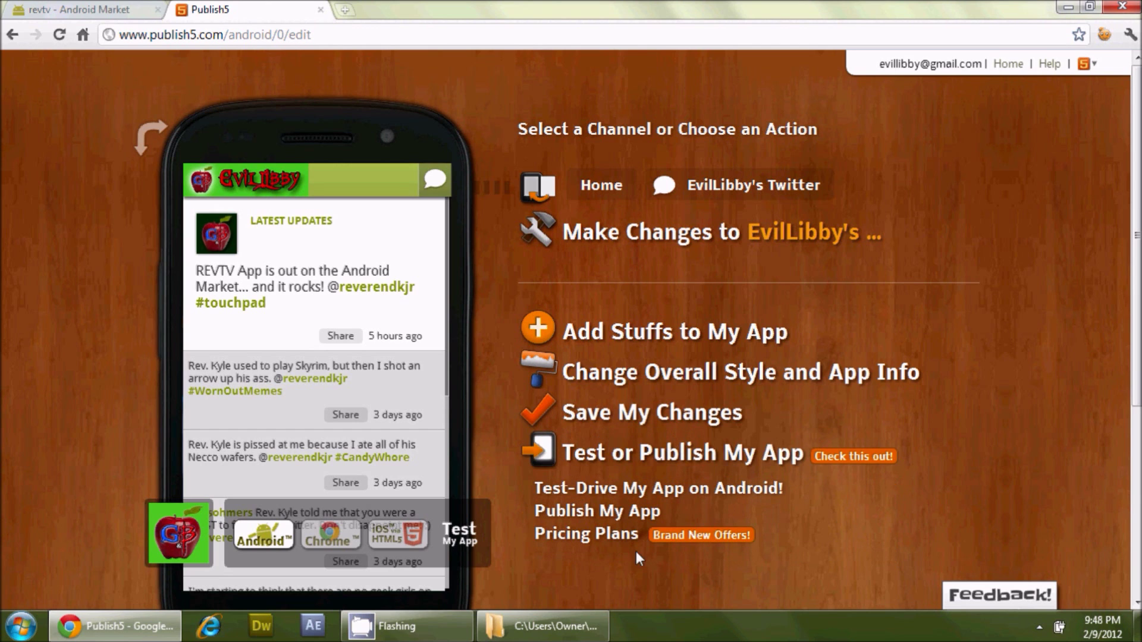
pyautogui.click(583, 536)
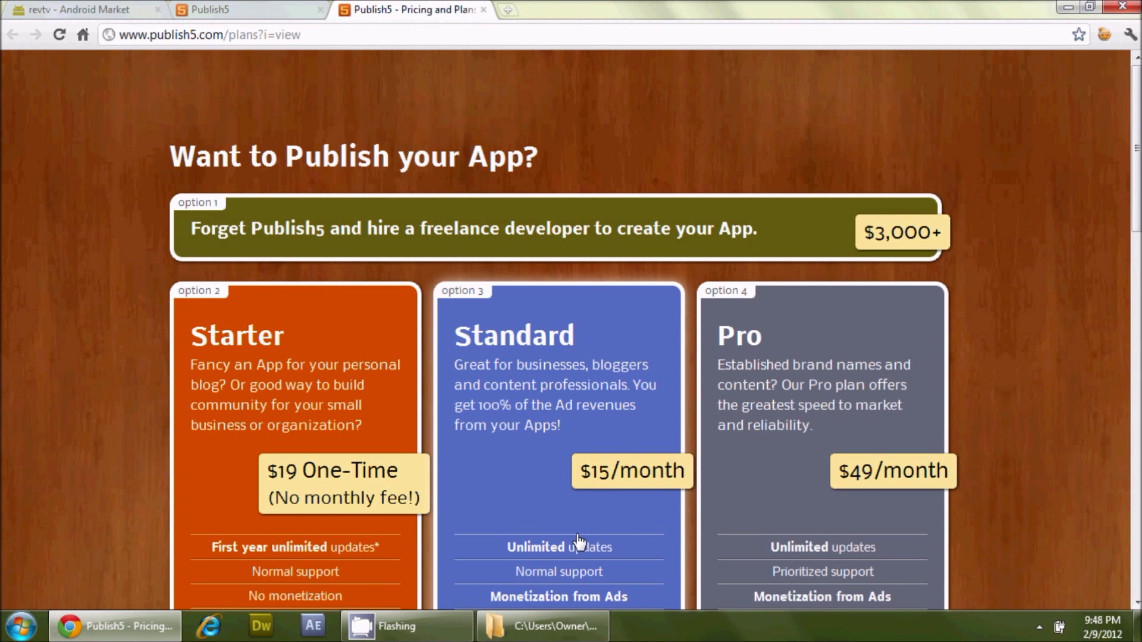
pyautogui.scroll(-1, 581, 542)
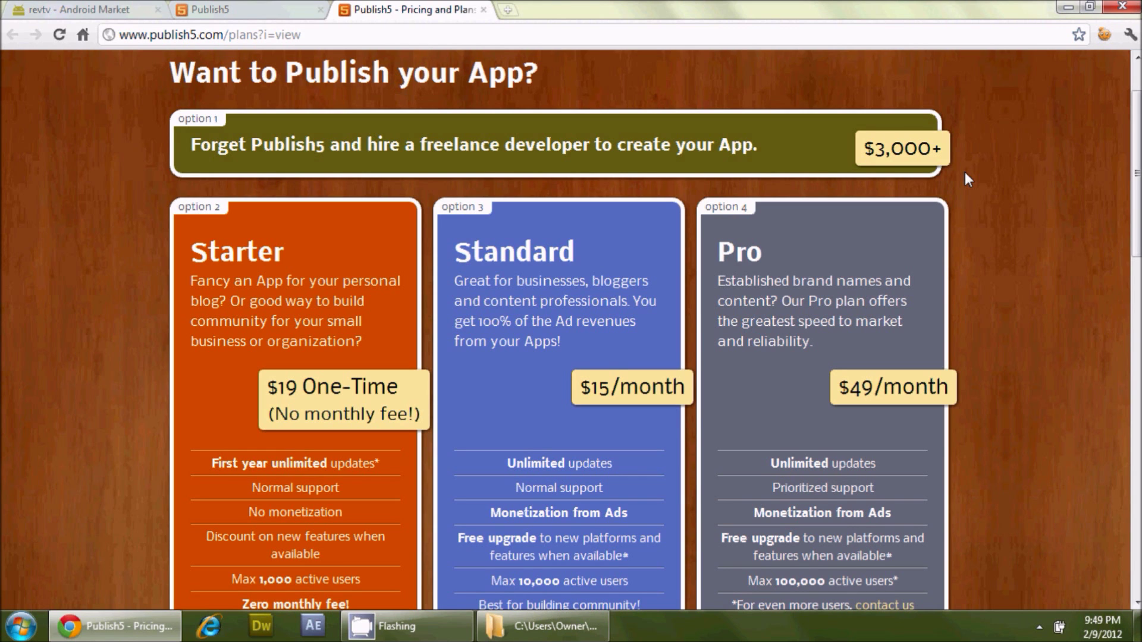
pyautogui.scroll(-1, 97, 309)
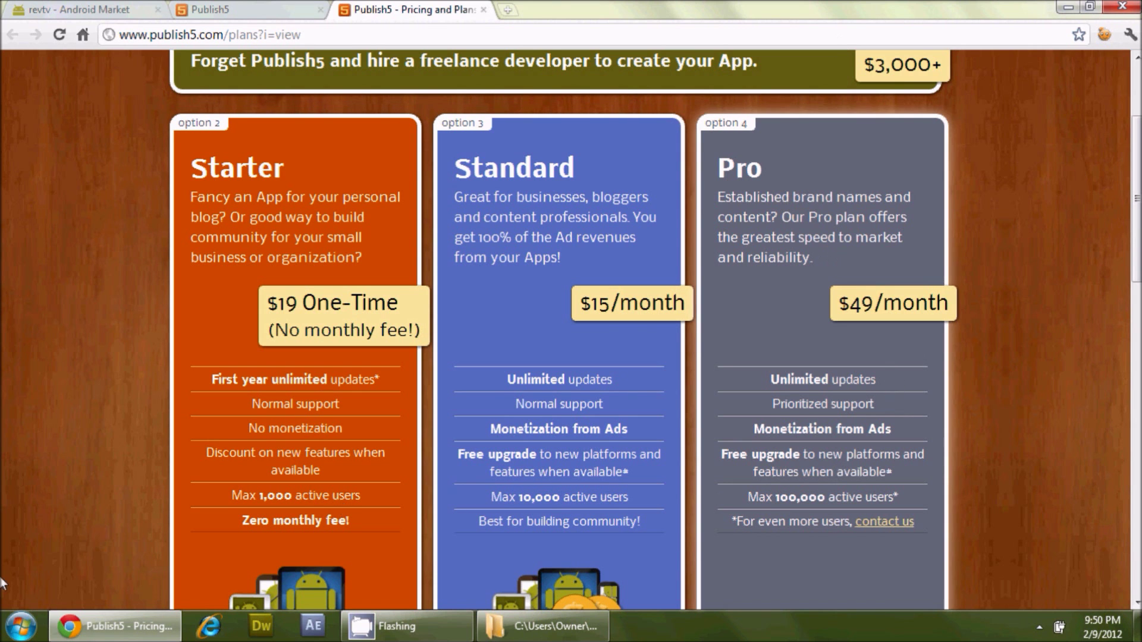
pyautogui.scroll(-5, 94, 502)
pyautogui.scroll(7, 95, 502)
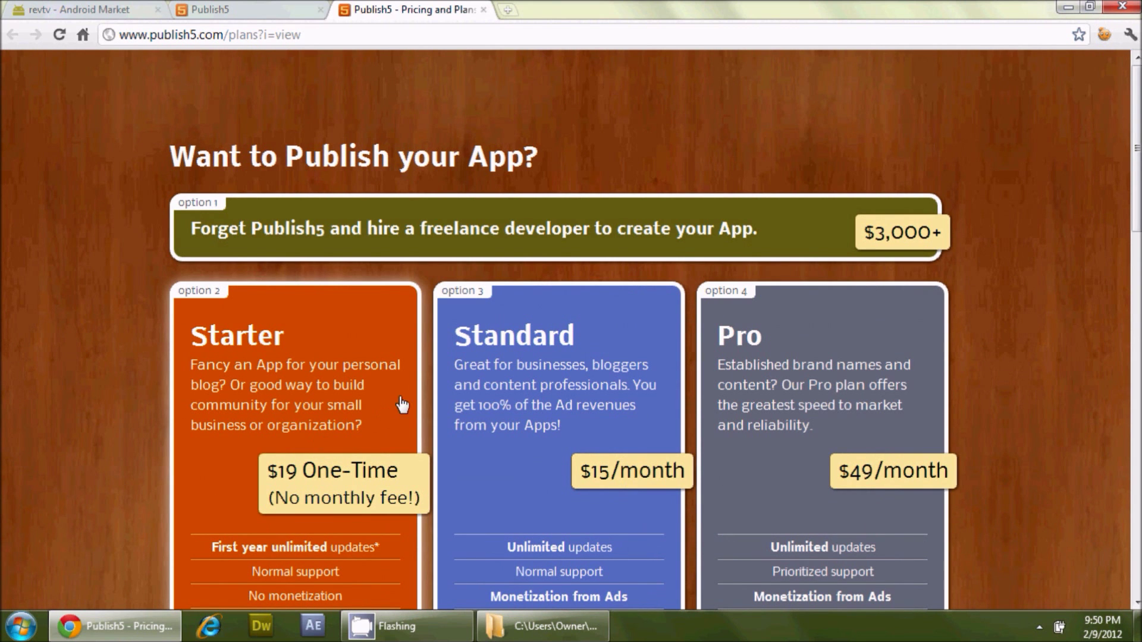
pyautogui.click(484, 10)
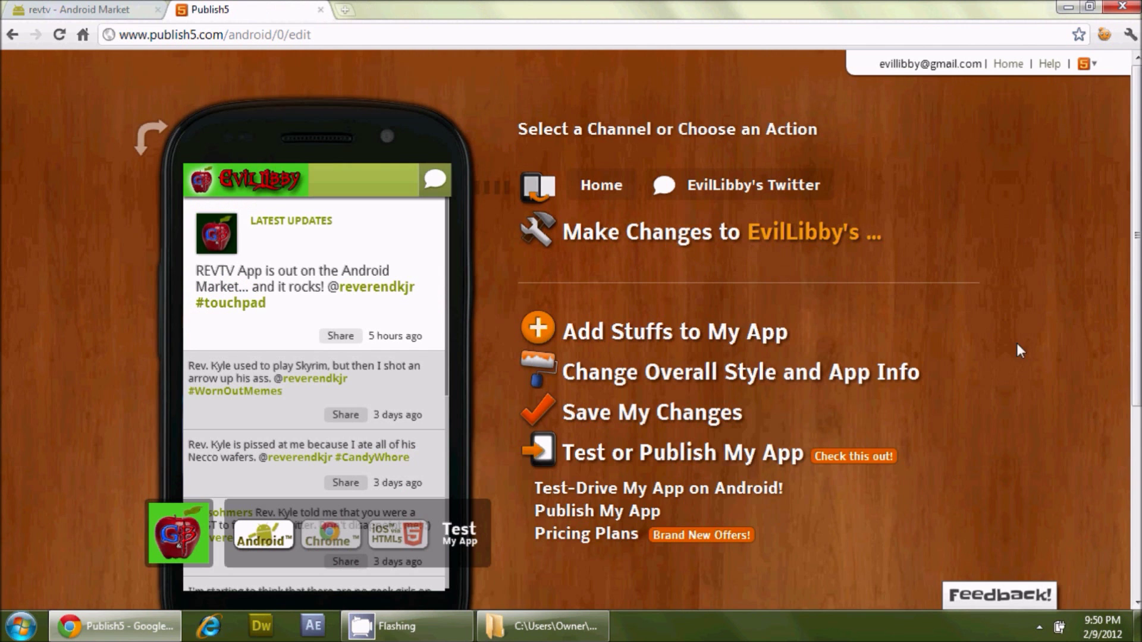